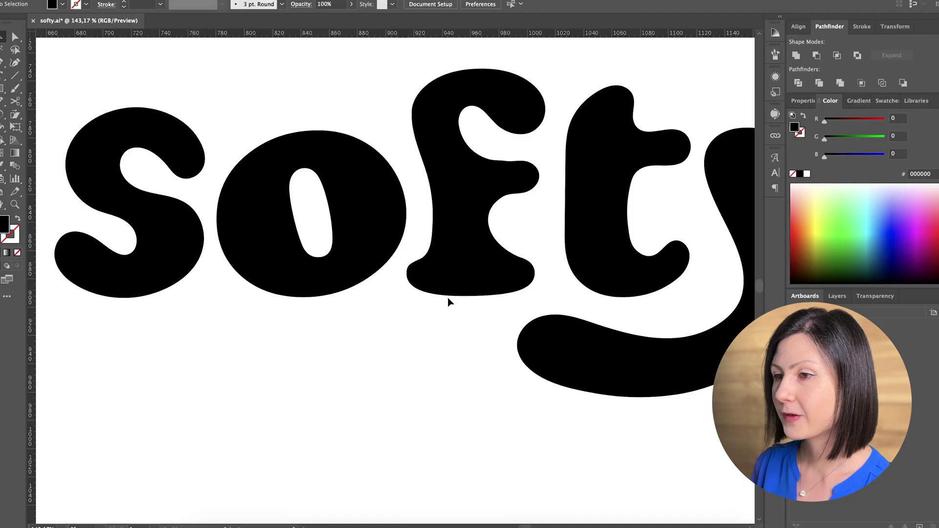
Step: Select the 'f' letter shape in the softy lettering artwork
left_click(451, 276)
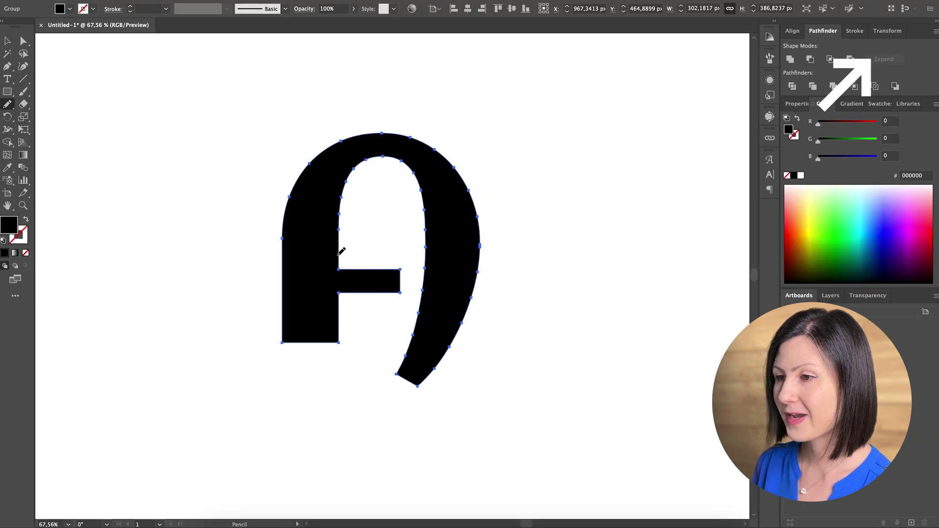
Step: Redraw the letter's inner left-leg edge with the Pencil tool so the crossbar disappears
mouse_move(342, 252)
left_mouse_down()
mouse_move(339, 331)
mouse_move(285, 328)
left_mouse_up()
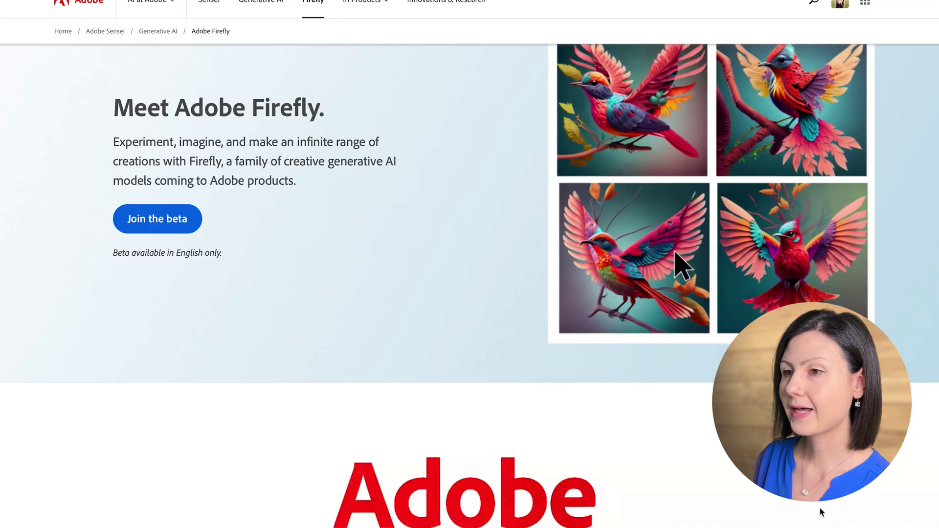
Step: Scroll through the Adobe Firefly product page's showcase of generated examples
scroll(681, 262, "down", 2)
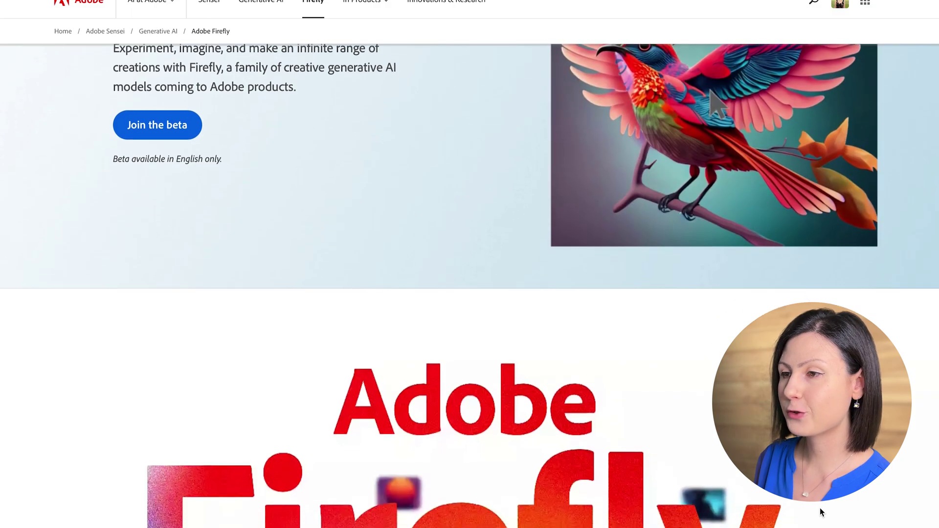
scroll(821, 512, "down", 5)
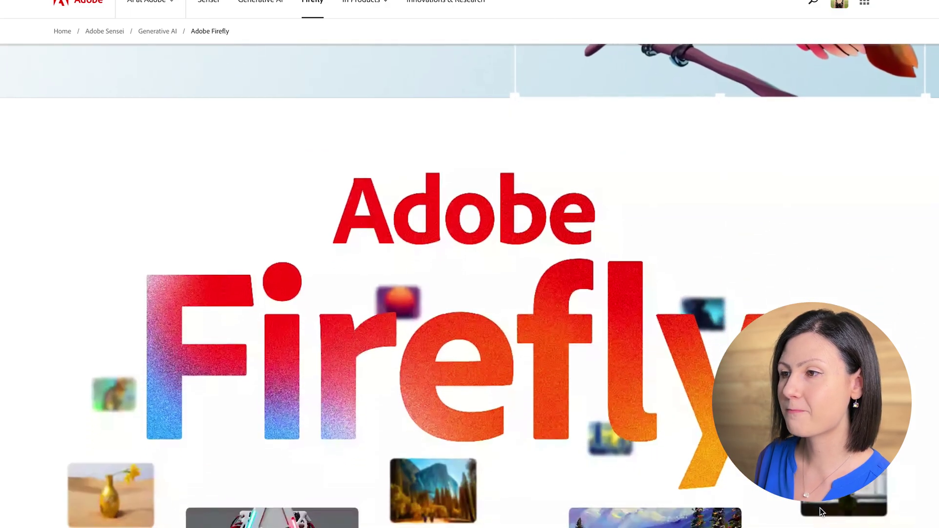
scroll(822, 511, "down", 4)
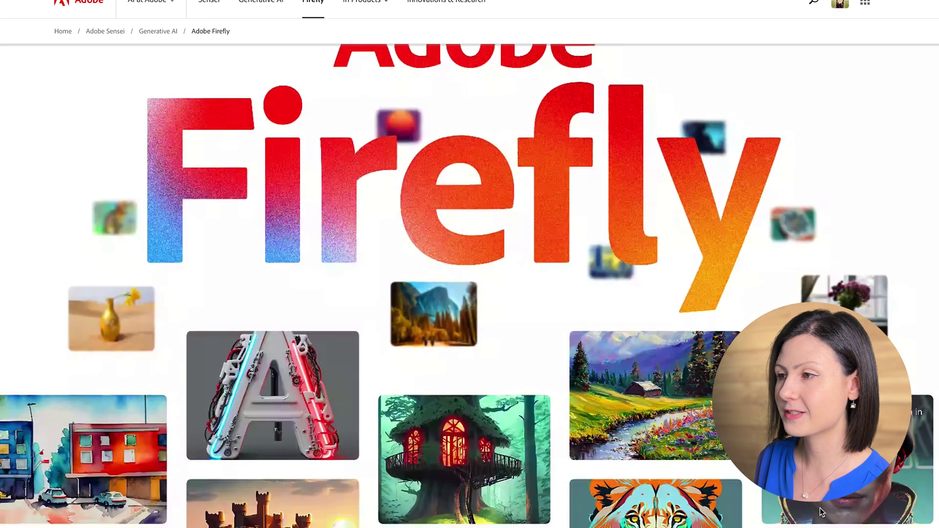
scroll(822, 512, "down", 4)
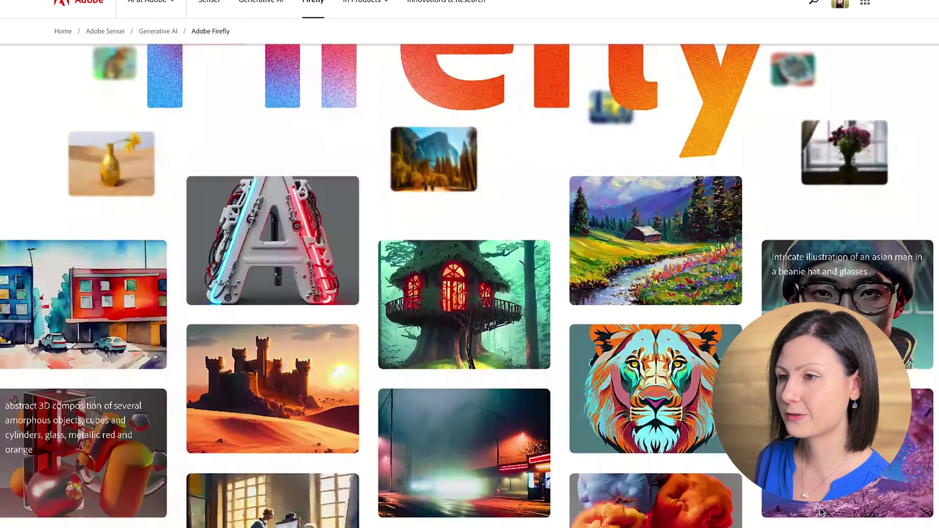
scroll(821, 512, "down", 5)
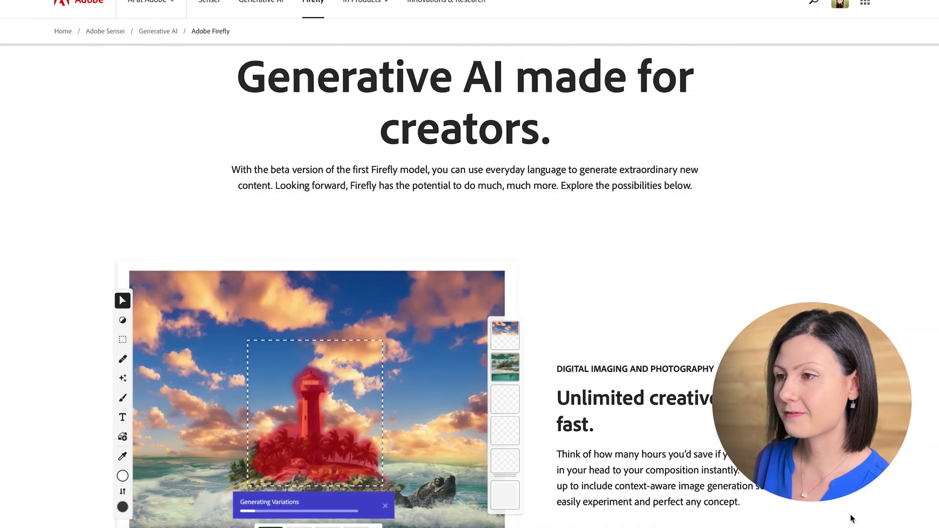
scroll(852, 518, "down", 4)
scroll(852, 518, "down", 7)
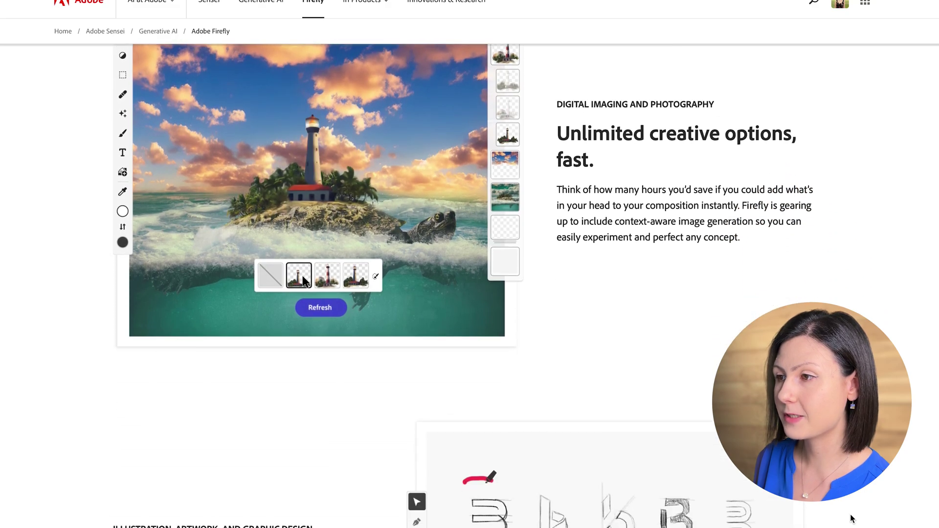
scroll(851, 516, "down", 8)
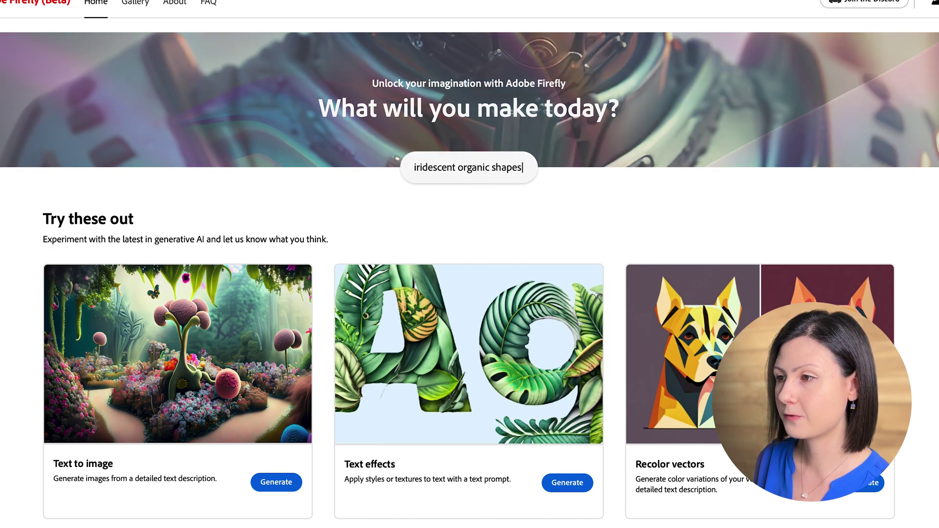
Step: Highlight the FAQ sentence explaining Firefly is trained on Adobe Stock images
scroll(222, 381, "down", 1)
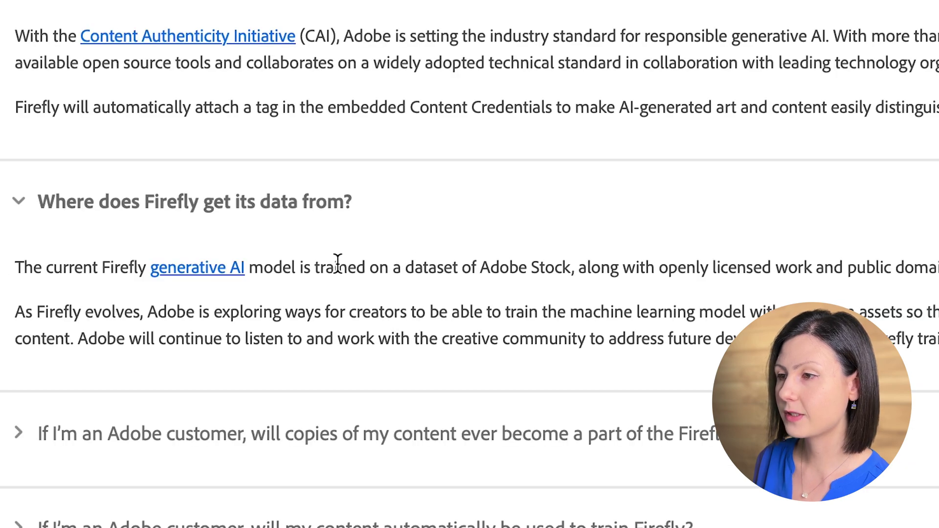
left_click_drag(313, 272, 795, 277)
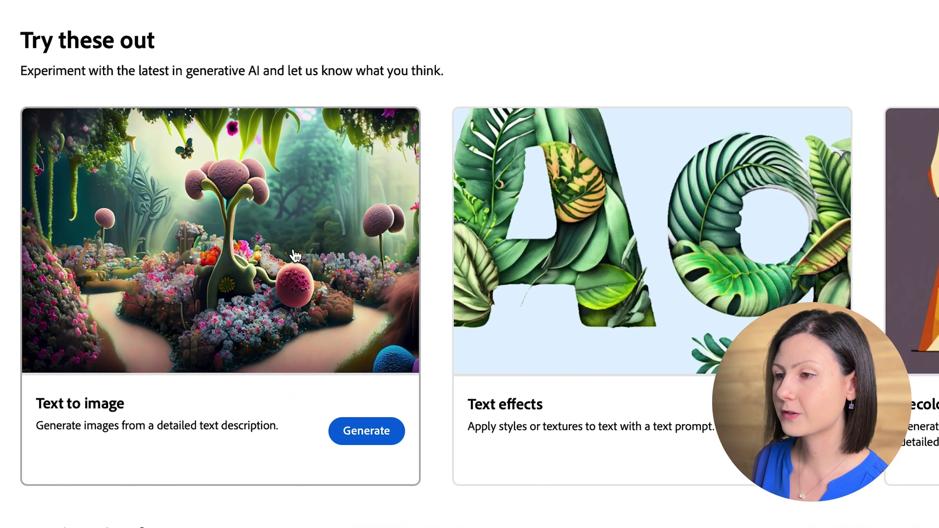
Step: Start Designer's text-to-image generation and scroll down to the image prompt box
left_click(368, 432)
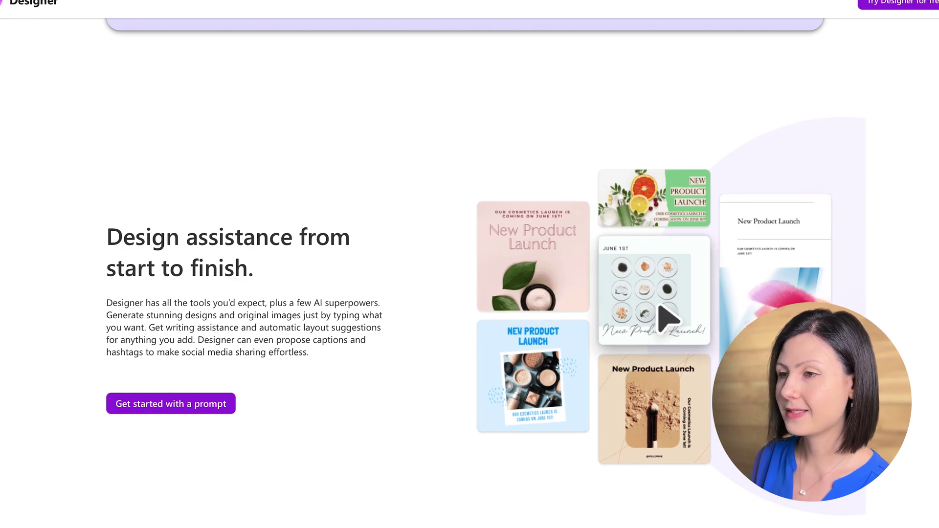
scroll(470, 244, "down", 2)
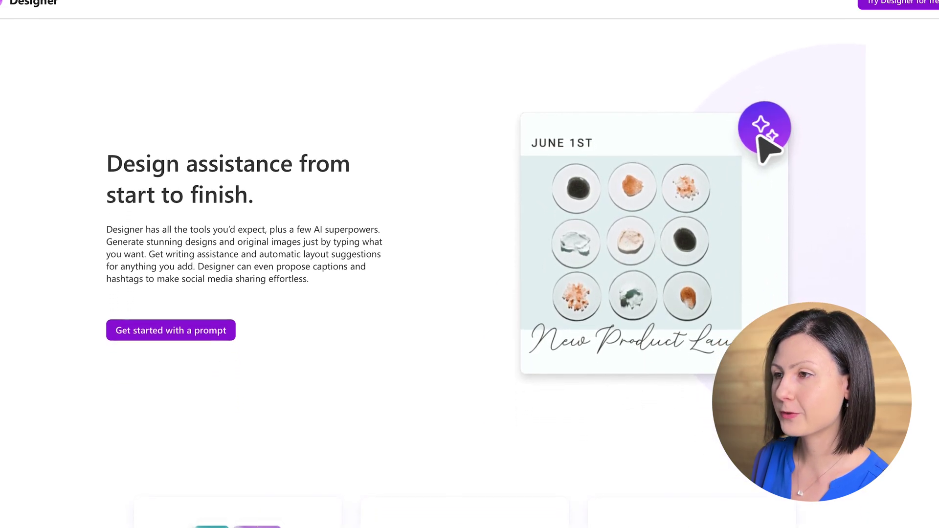
scroll(470, 264, "down", 3)
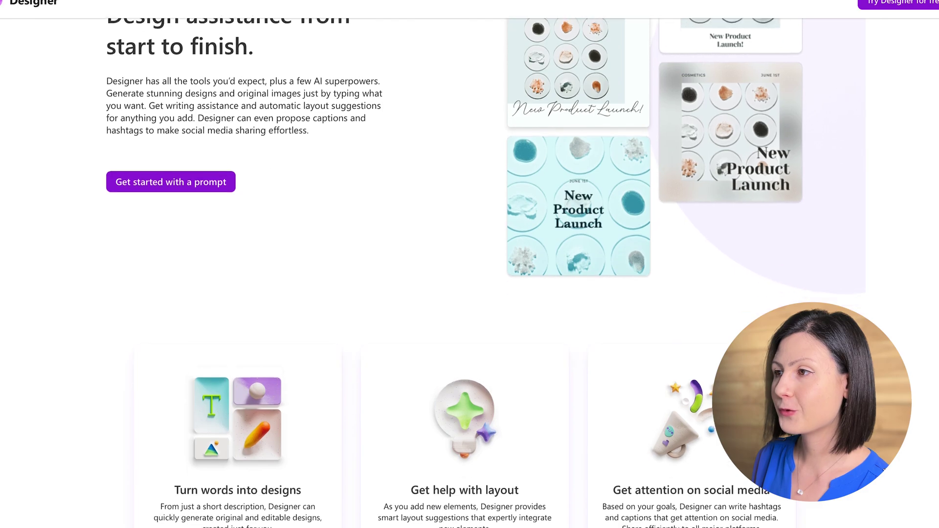
scroll(469, 264, "down", 1)
scroll(469, 264, "down", 2)
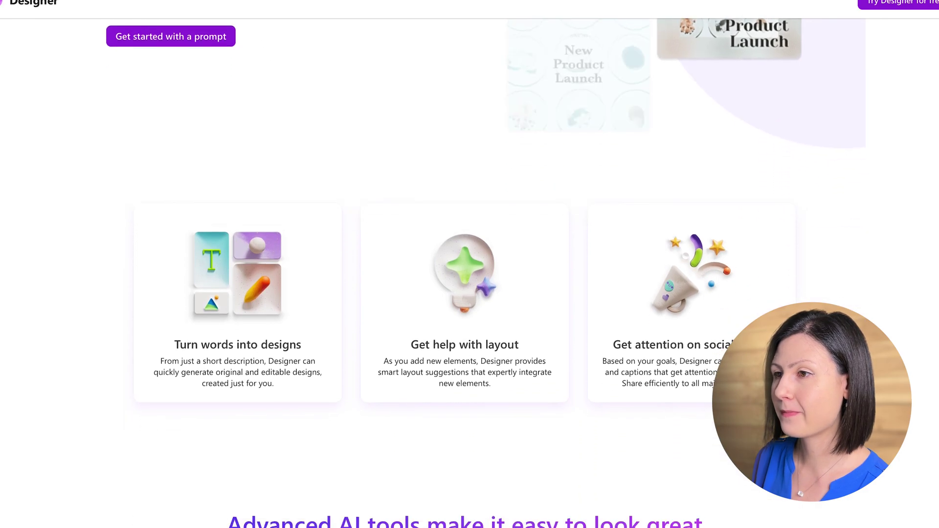
scroll(470, 264, "down", 3)
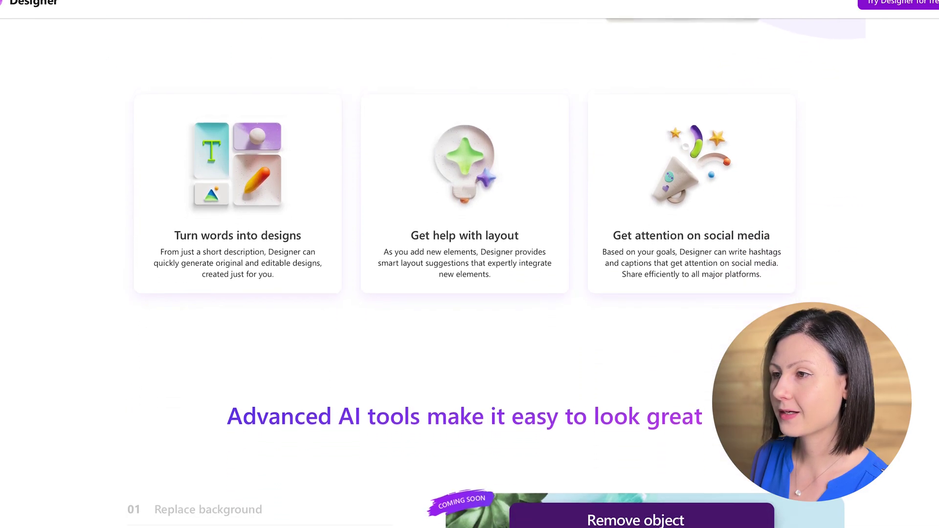
scroll(470, 264, "down", 4)
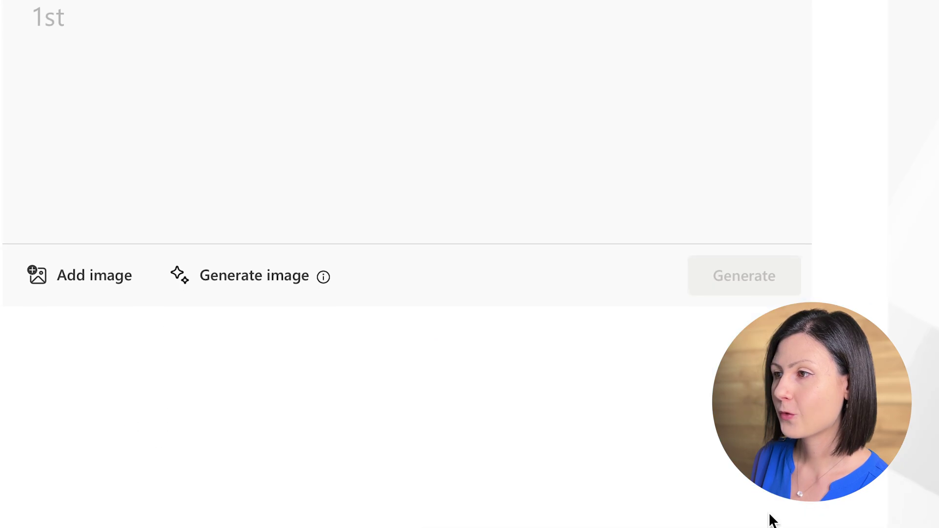
mouse_move(323, 277)
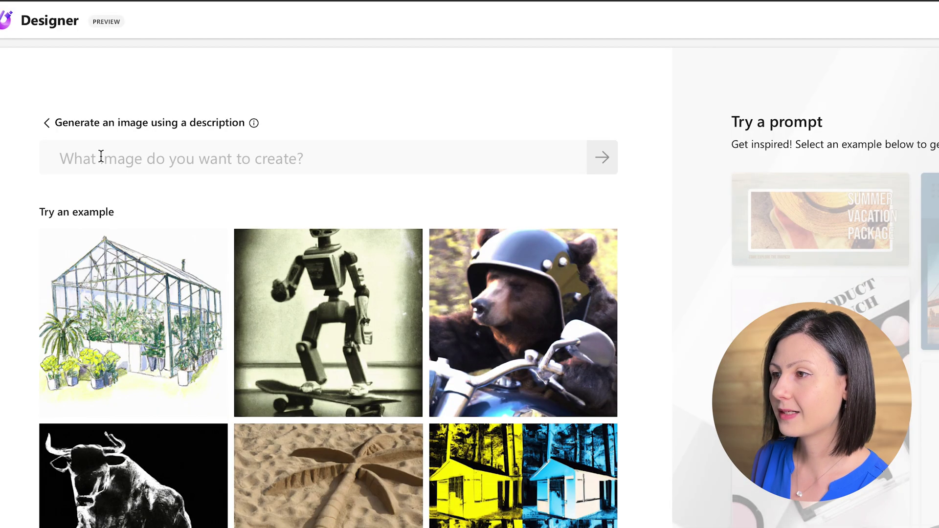
Step: Generate images from the prompt 'happy panda on a surf'
left_click(108, 160)
type("happy panda on a surf")
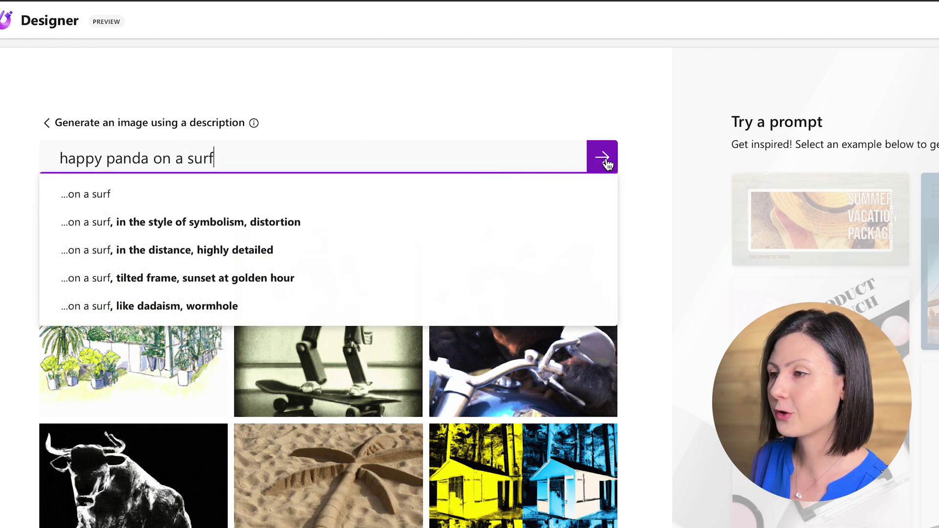
left_click(606, 157)
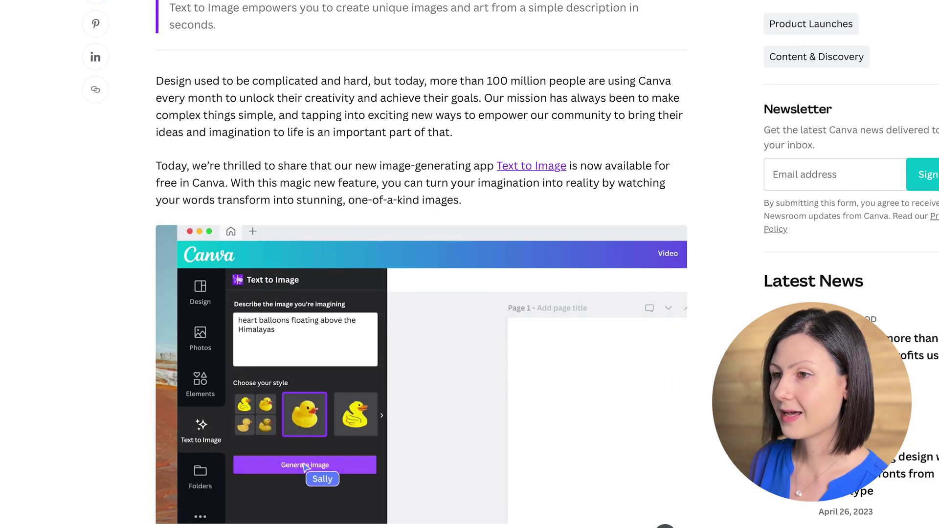
Step: Scroll through Canva's Text to Image announcement post and AI Image Generator landing page
scroll(420, 264, "down", 3)
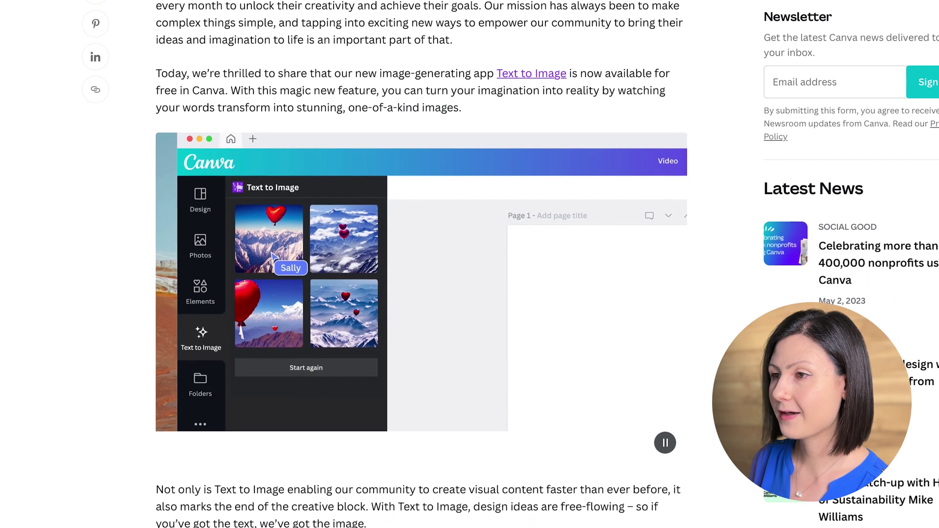
scroll(420, 264, "down", 4)
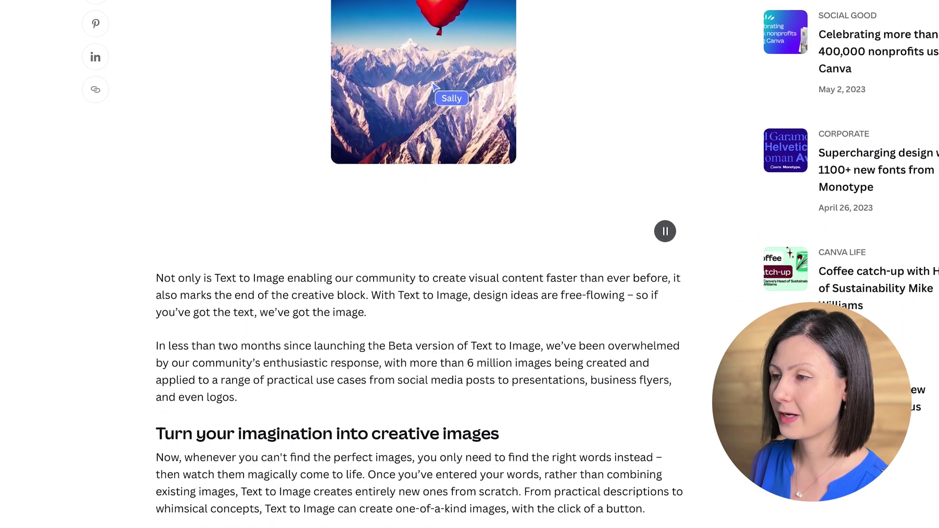
scroll(421, 264, "down", 6)
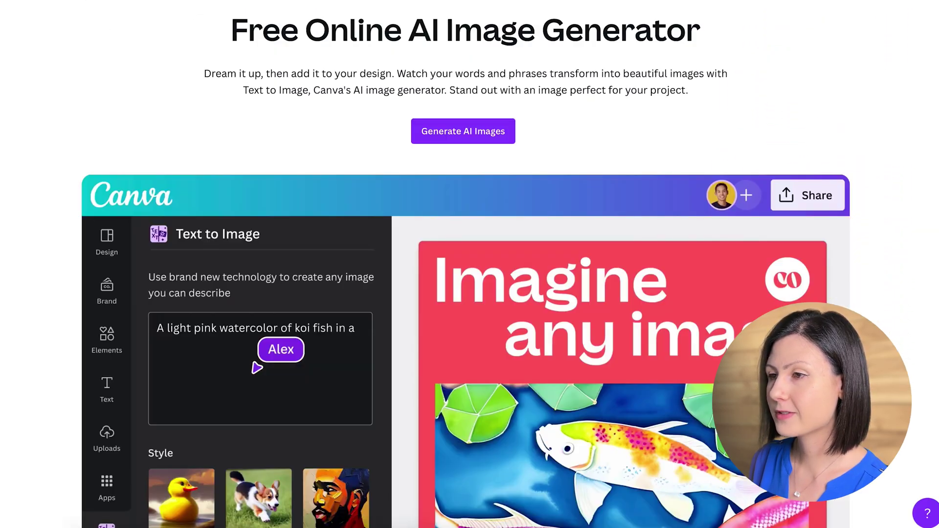
scroll(469, 264, "down", 2)
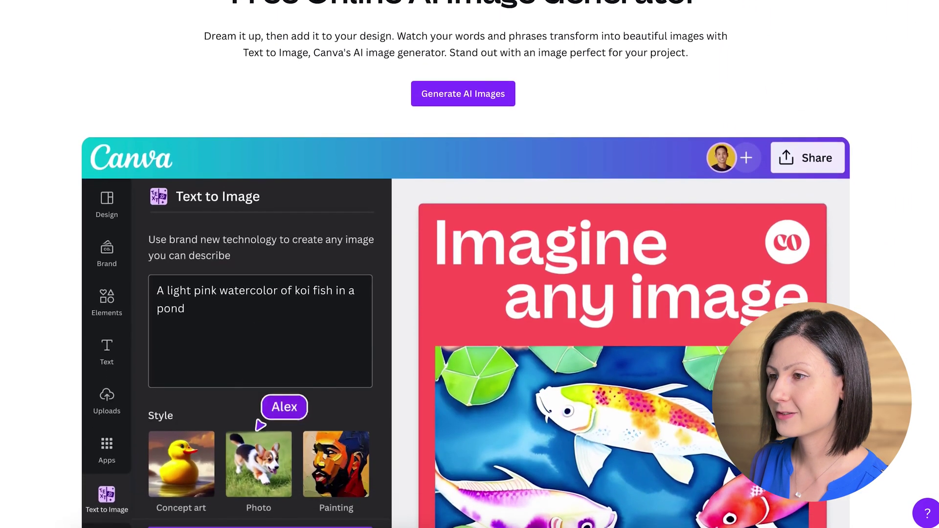
scroll(469, 264, "down", 2)
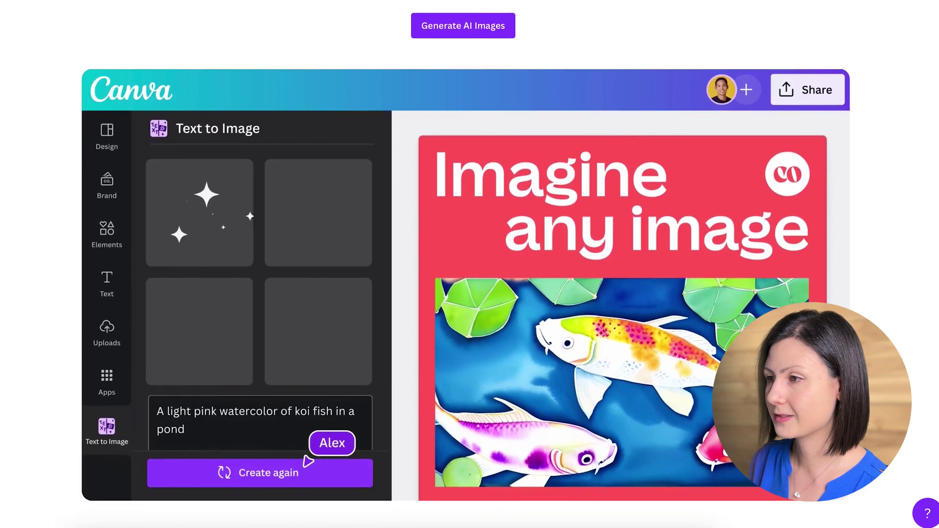
scroll(469, 264, "down", 8)
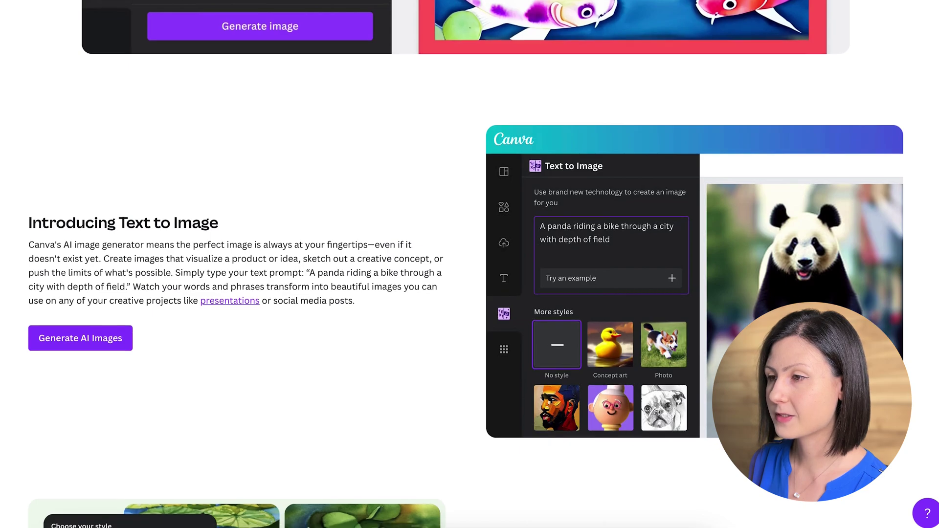
scroll(469, 264, "down", 7)
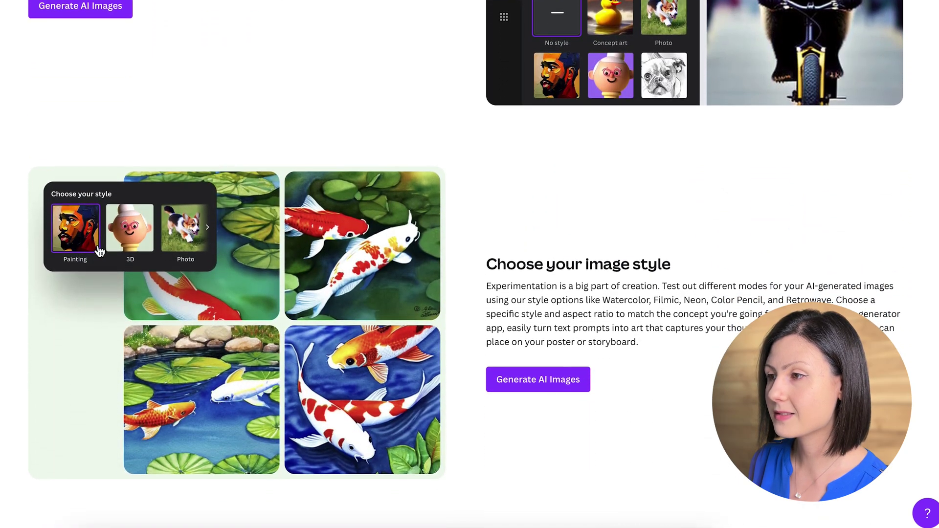
scroll(99, 251, "down", 8)
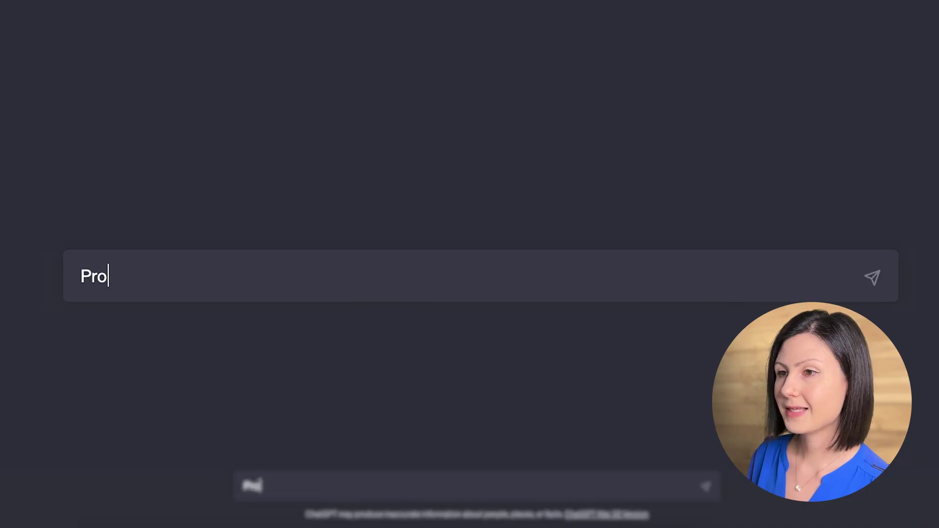
Step: Ask ChatGPT for three Softly dog-toy Facebook image prompts, the first an unusual soft toy design
type("vide 3 prompts for text-to-image A.")
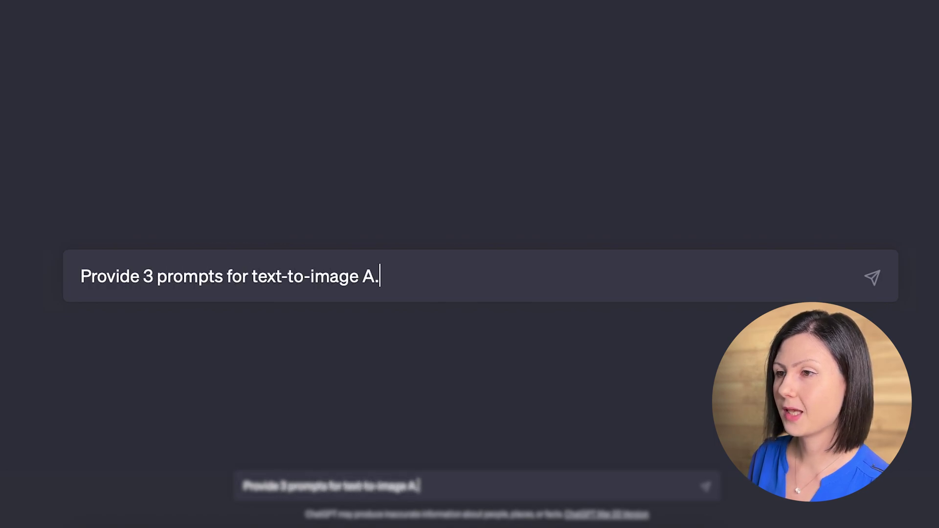
type("I. generators that will help a dog toys e-commerce shop brand called Sof")
type("tly to create stunning social media posts and brand awareness")
type(" images for Facebook.")
key("shift+Return")
type("The 1st prompt should incl")
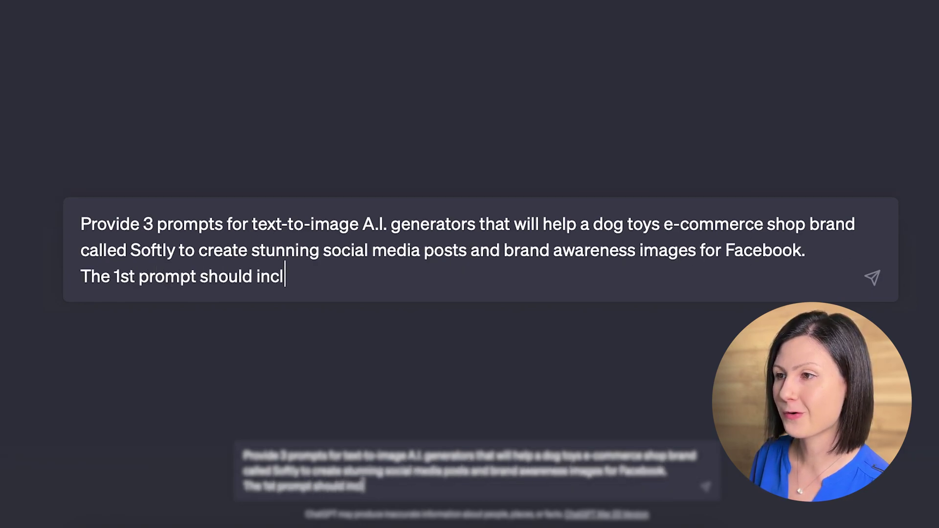
type("ude an unusual design for a soft d")
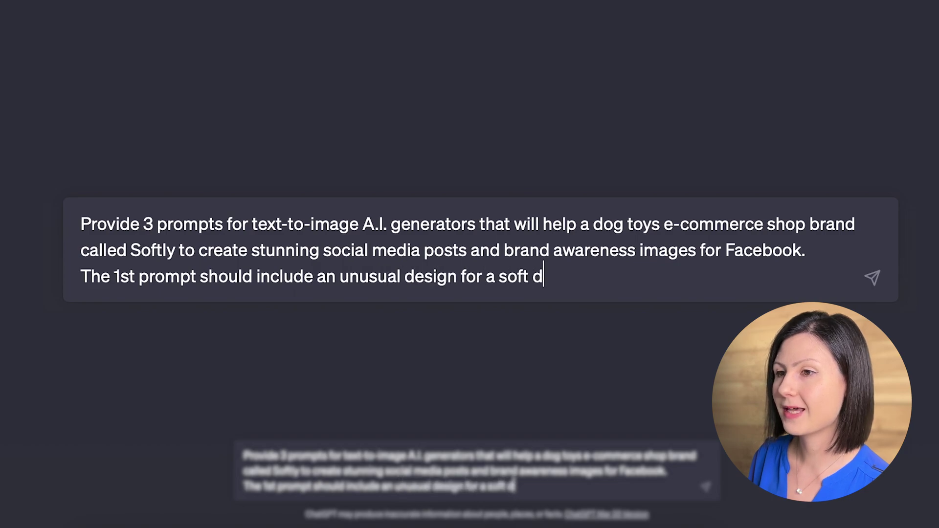
type("og toy, the second one should include a person and the dog in a fun scenario and the l")
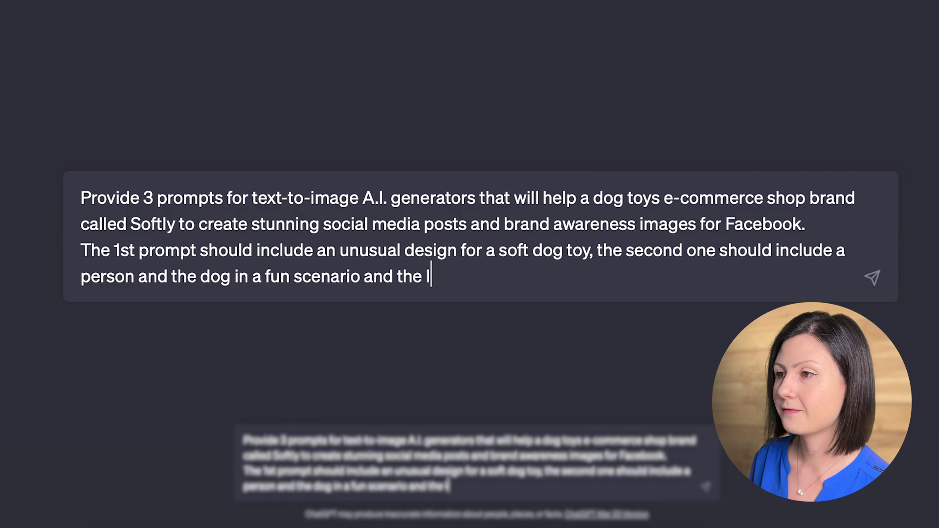
type("ast one should include some interesting photos of")
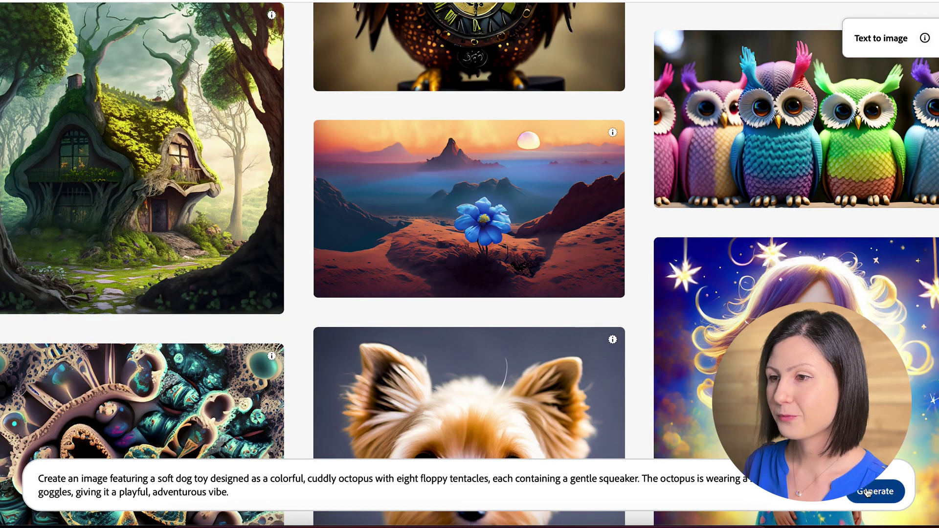
Step: Generate octopus soft-toy images in Firefly, then run the same prompt in Designer and Canva
left_click(867, 491)
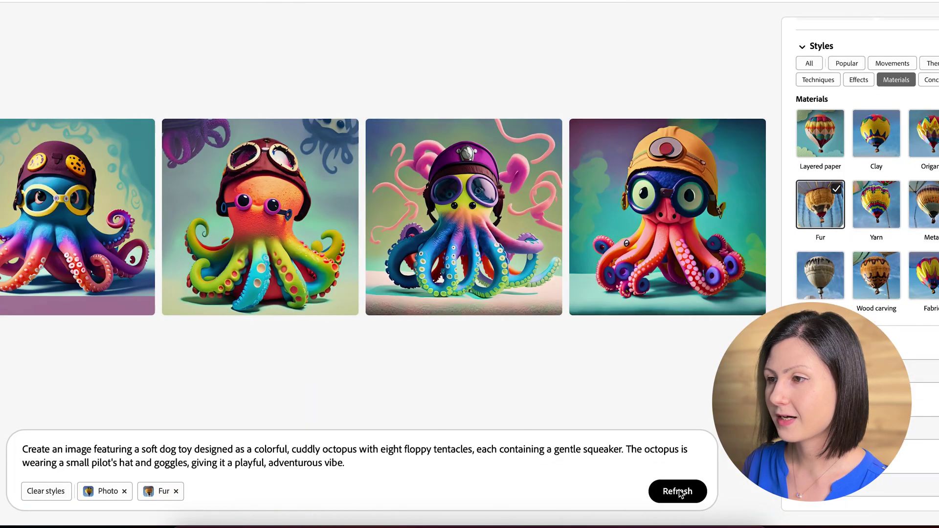
left_click(931, 83)
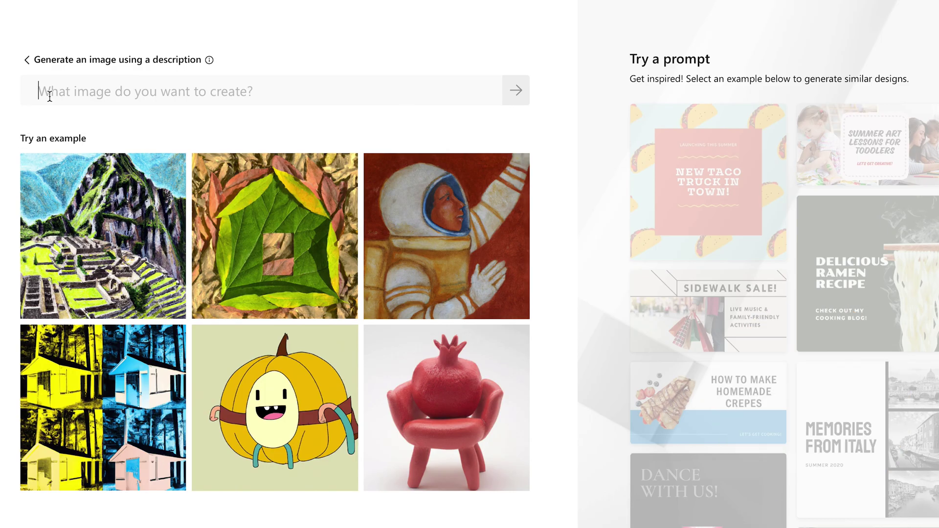
type("Create an image featuring a soft dog toy designed as a colorful, cuddly octopus with eight floppy tentacles, each containing a gentle squeaker. The octopus is wearing a small pilot's hat and goggles, giving it a playful, adventurous vibe.")
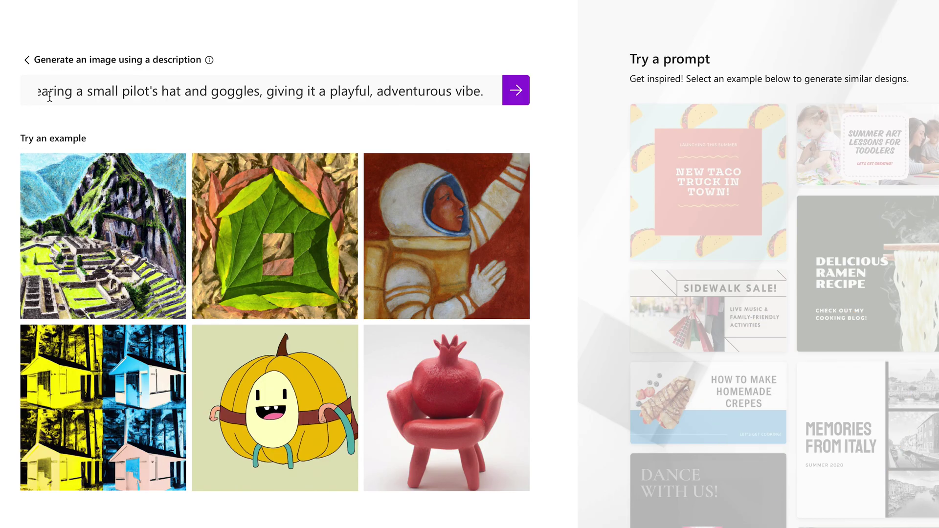
left_click(516, 92)
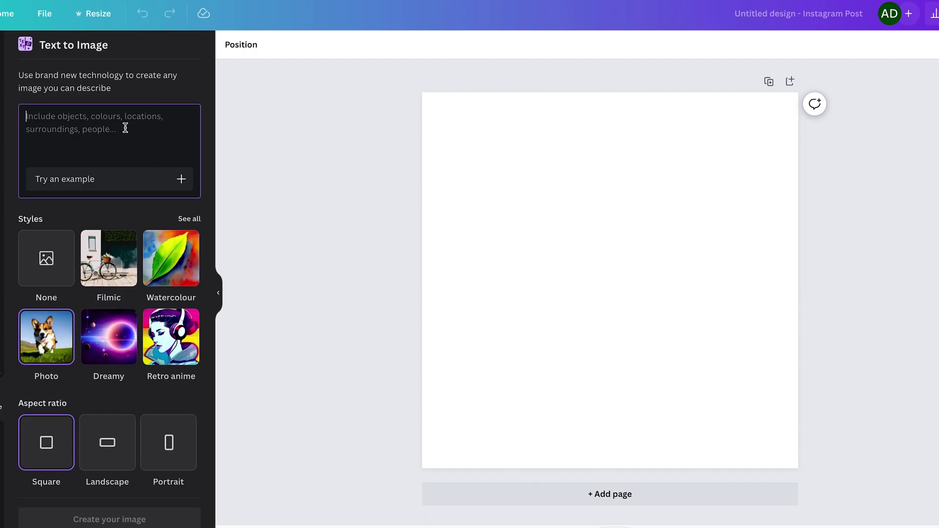
left_click(123, 126)
type("Create an image featuring a soft dog toy designed as a colorful, cuddly octopus with eight floppy tentacles, each containing a gentle squeaker. The octopus is wearing a small pilot's hat and goggles, giving it a playful, adventurous vibe.")
left_click(130, 520)
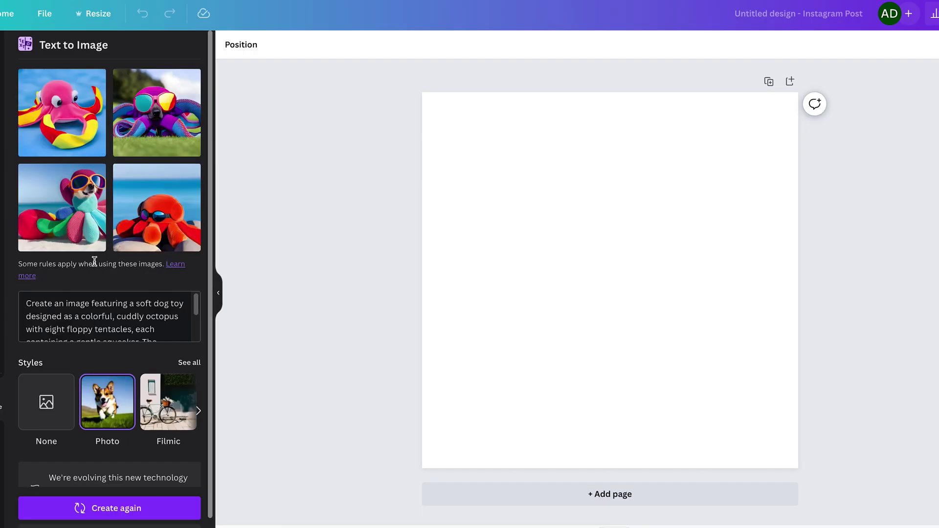
Step: Place the pink octopus image on the Canva post scaled to fill the page, then preview Firefly's first octopus
left_click(75, 113)
left_click_drag(504, 174, 428, 97)
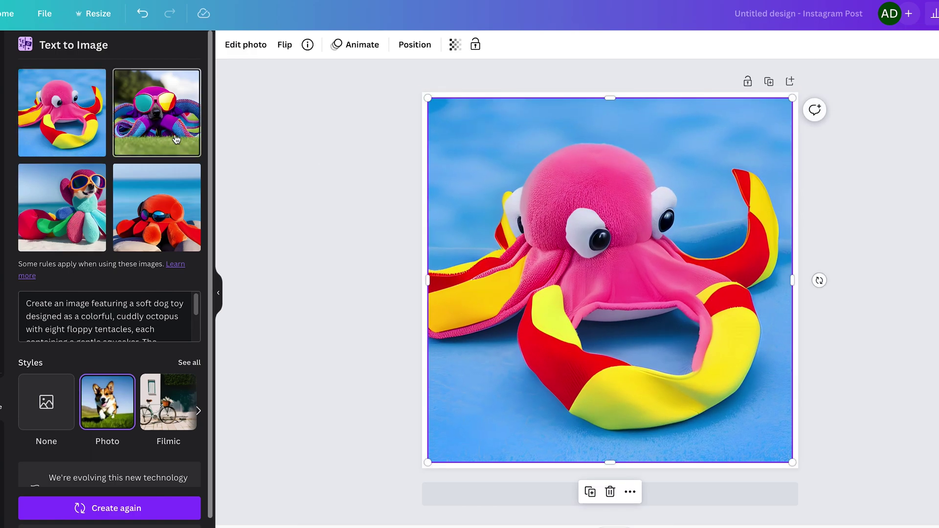
left_click(340, 174)
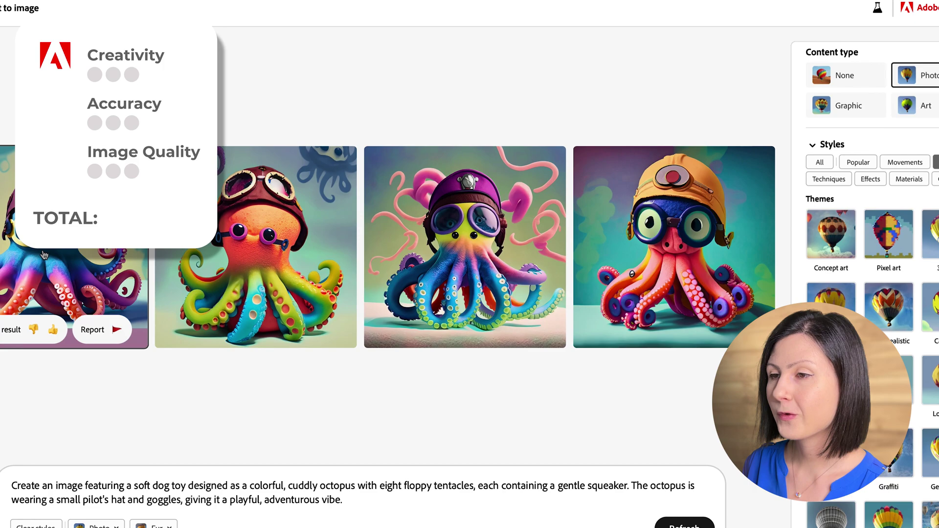
left_click(44, 255)
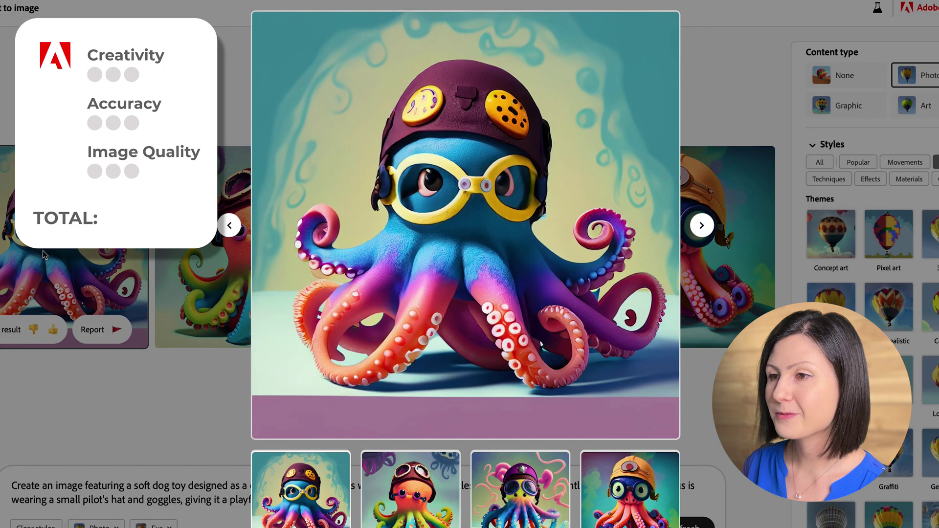
Step: View Firefly's second, purple-hat and orange-hat octopus images in the enlarged preview
left_click(431, 506)
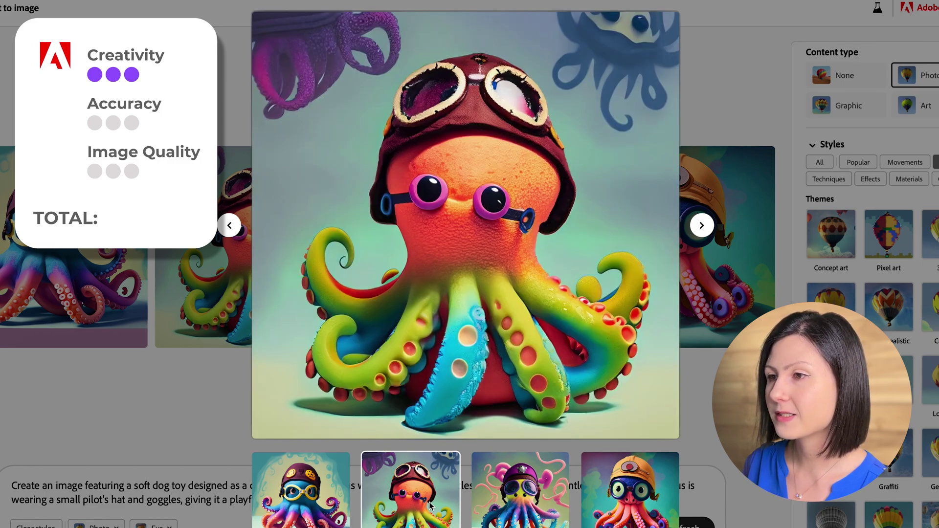
left_click(509, 510)
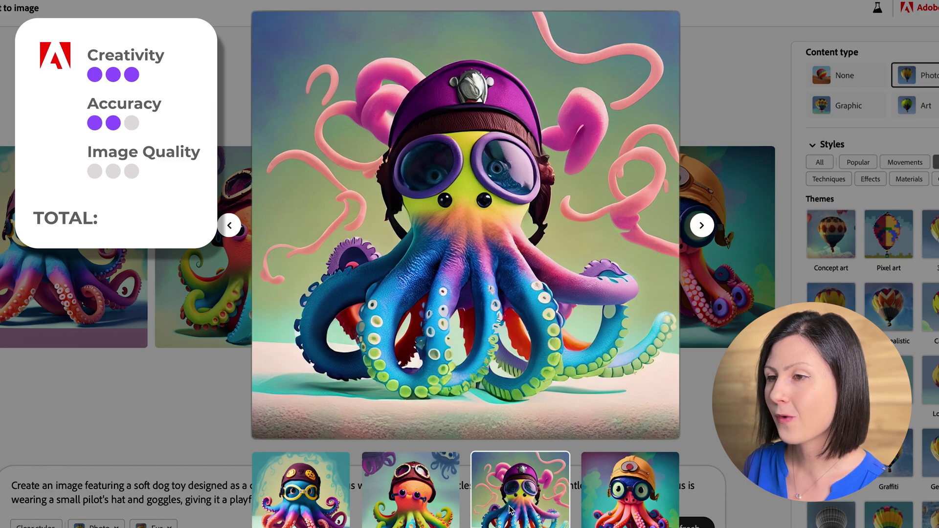
left_click(624, 495)
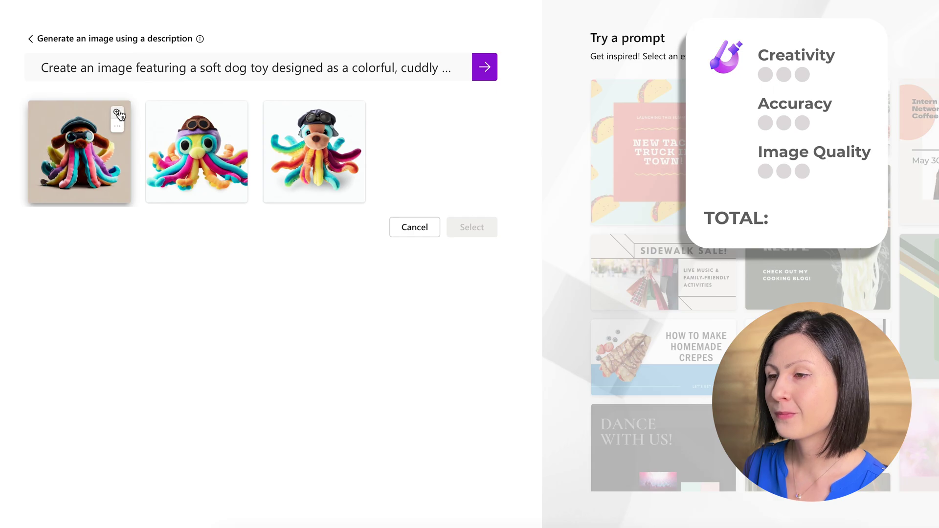
Step: Enlarge Designer's three octopus toy images one by one, including the goggles octopus
left_click(117, 113)
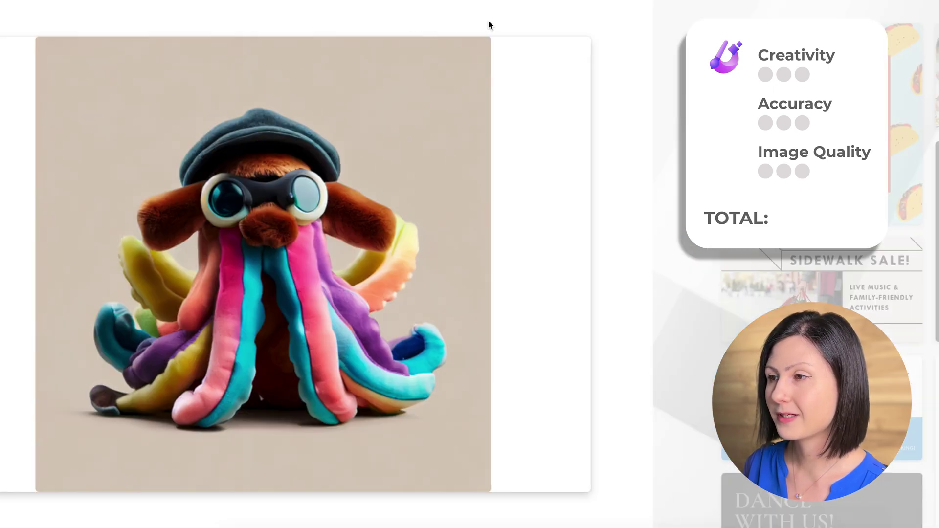
scroll(488, 24, "up", 2)
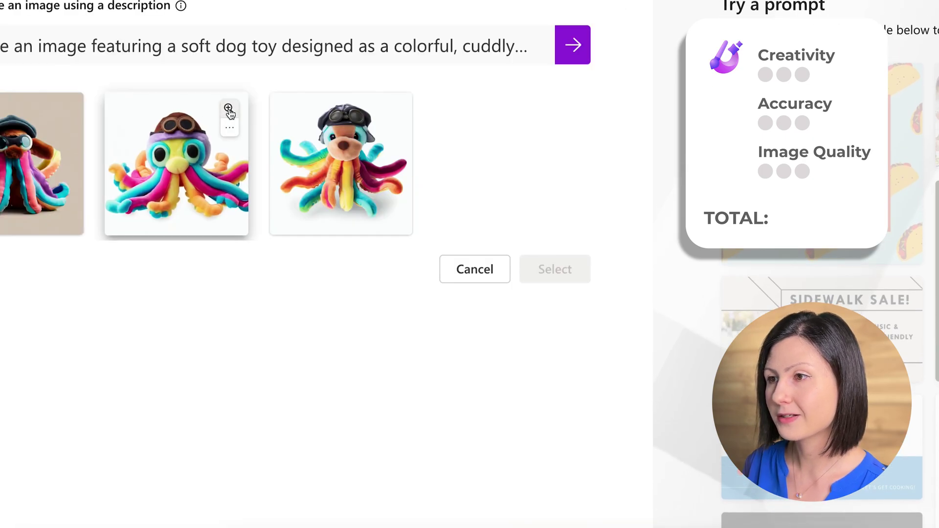
left_click(228, 106)
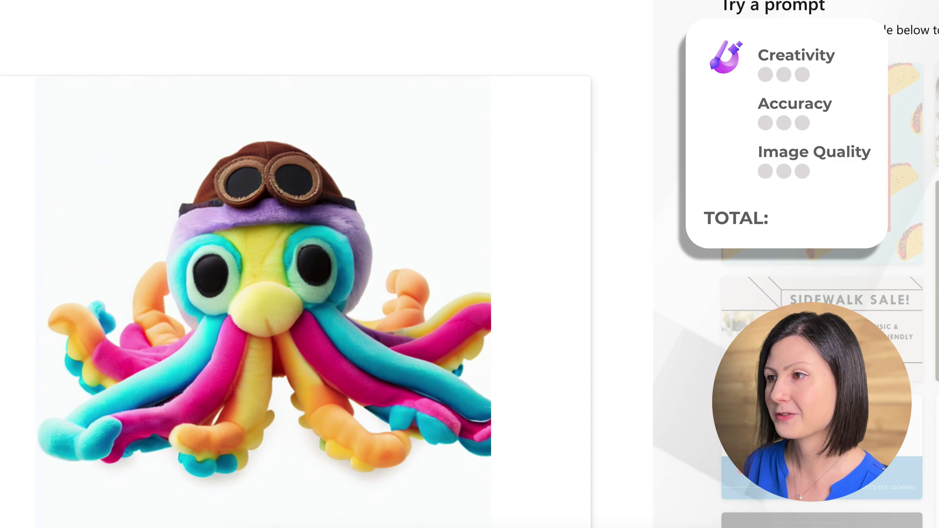
key("Escape")
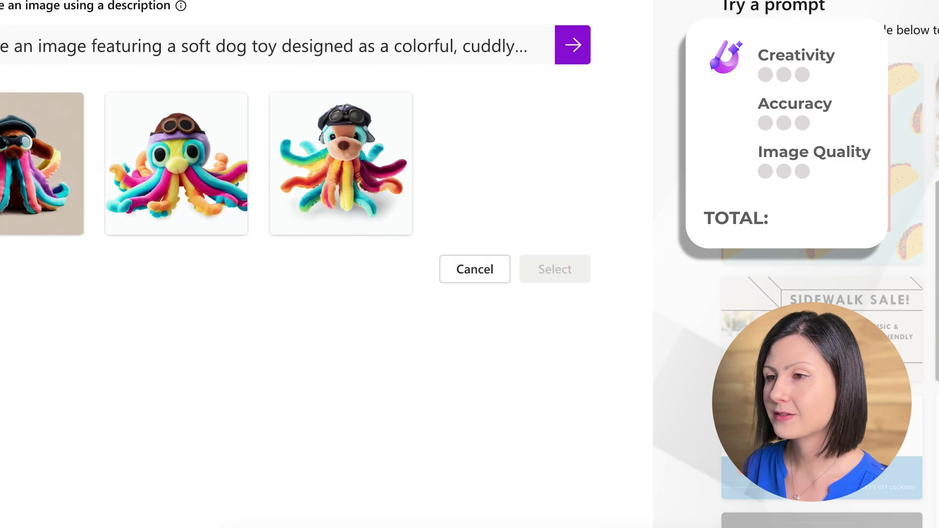
left_click(392, 109)
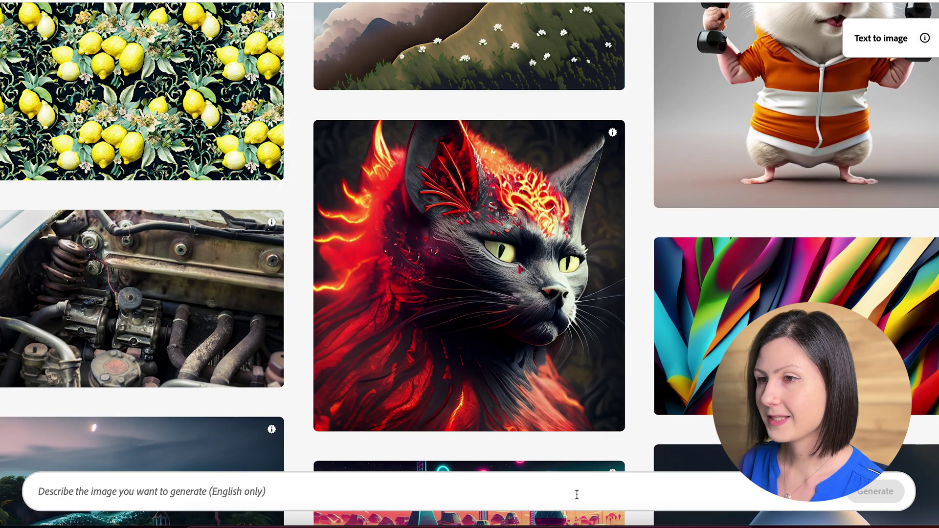
Step: Paste the dog-and-frisbee picnic prompt and generate it in Firefly and Designer
type("Design an image depicting a joyful dog owner and their dog having a picnic in a sunlit park. The owner is playfully tossing a furry frisbee, while the dog is leaping in the air to catch it with a big smile.")
left_click(876, 489)
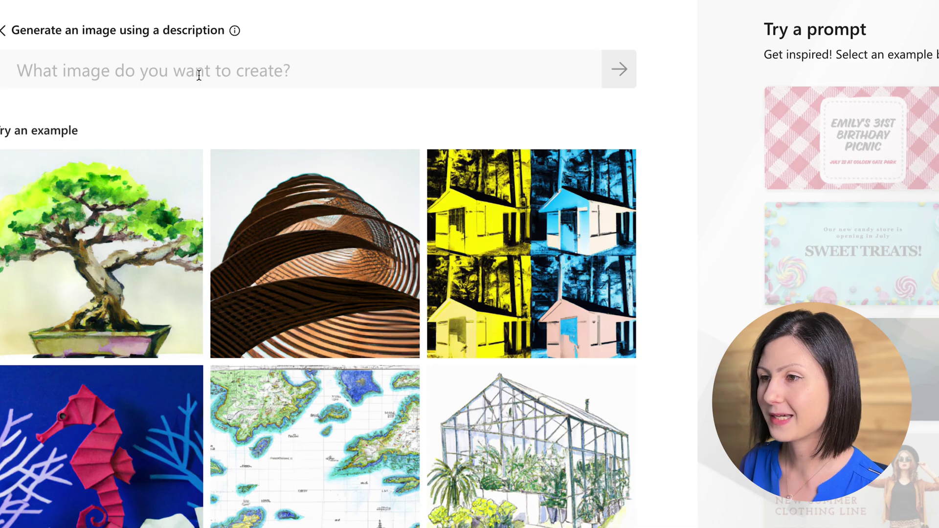
left_click(199, 71)
type("Design a photo depicting a joyful dog owner and their dog having a picnic in a sunlit park. The owner is playfully tossing a furry frisbee, while the dog is leaping in the air to catch it with a big smile.")
left_click(616, 70)
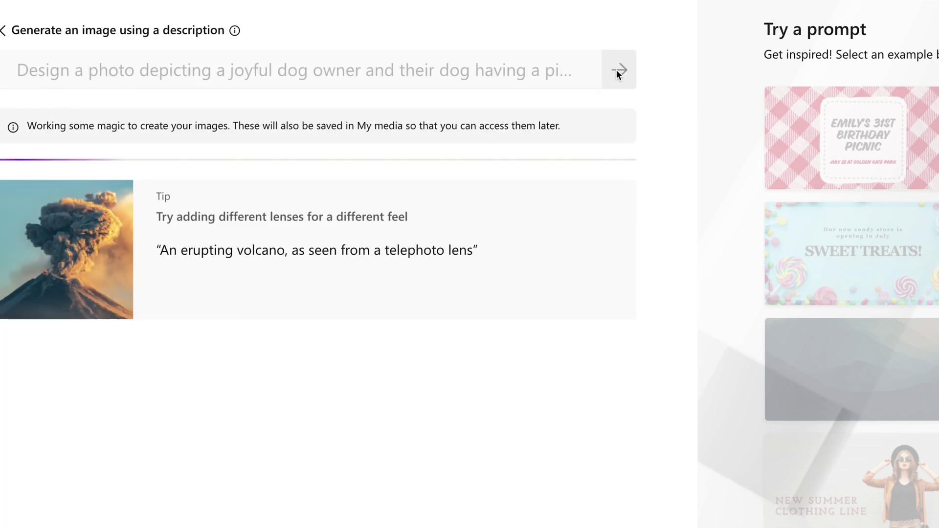
Step: Enlarge Firefly's first picnic photo and generate the same prompt in Canva
left_click(110, 145)
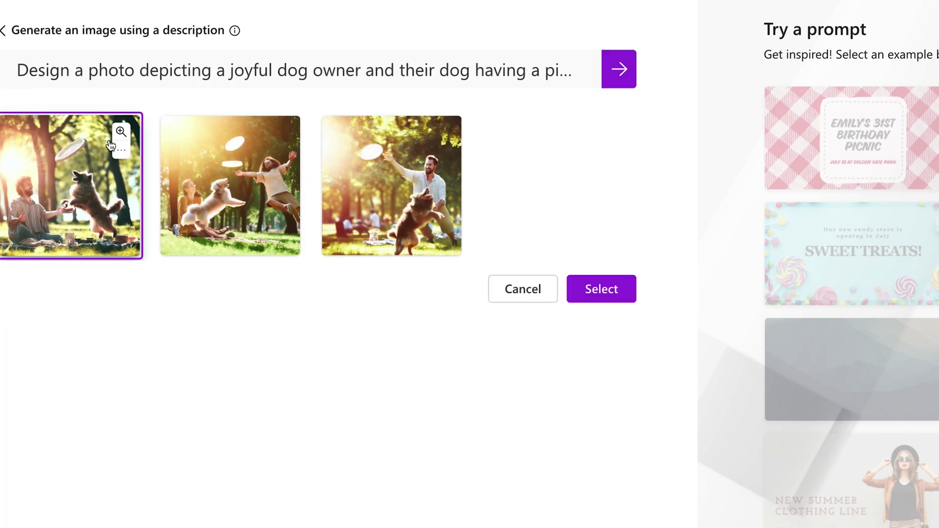
left_click(120, 132)
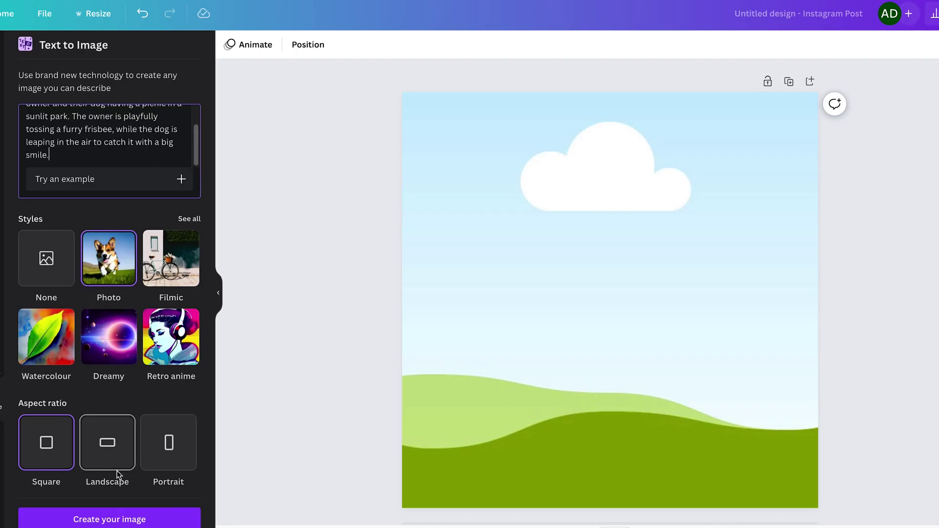
left_click(111, 518)
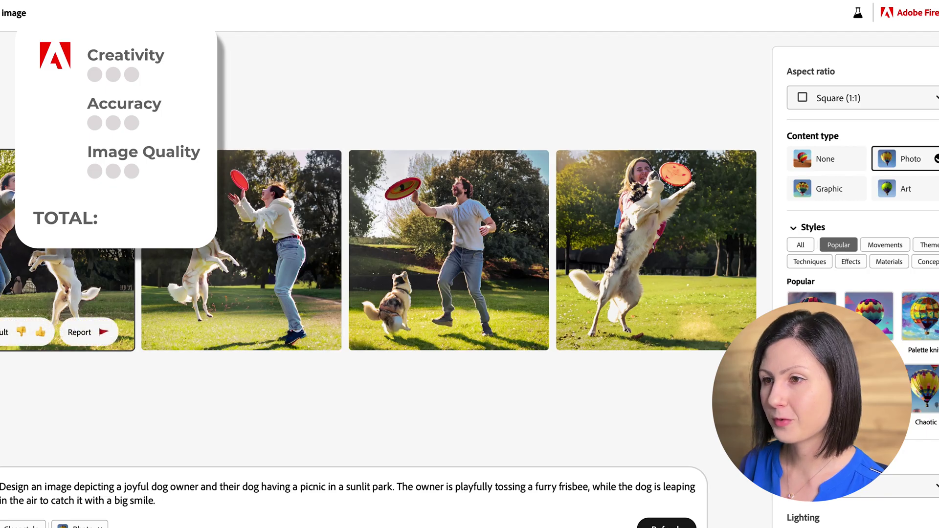
Step: Step through Firefly's four frisbee photos in the large preview, first to fourth
left_click(88, 284)
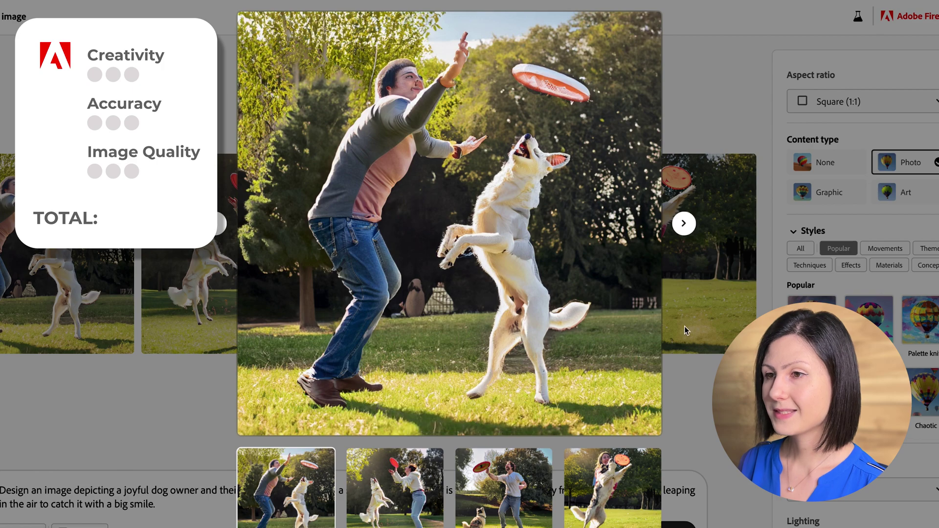
left_click(683, 224)
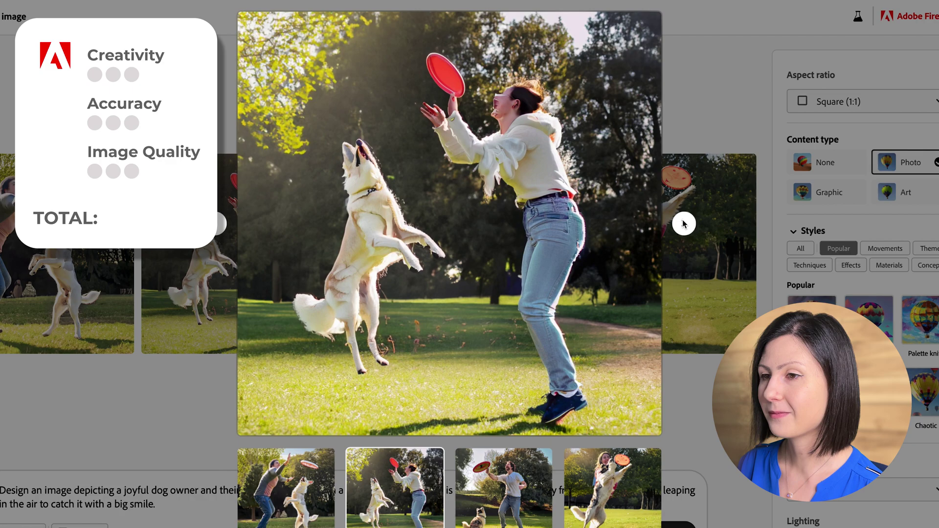
left_click(683, 224)
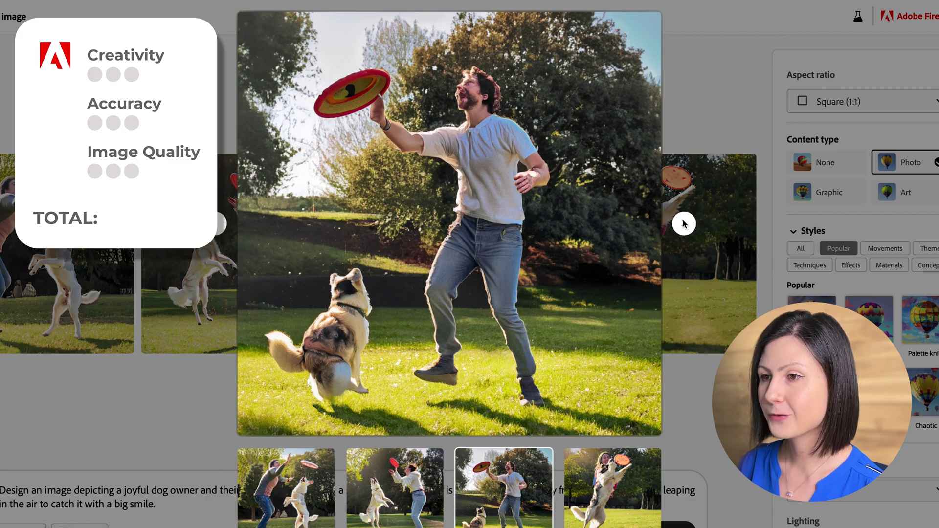
left_click(683, 224)
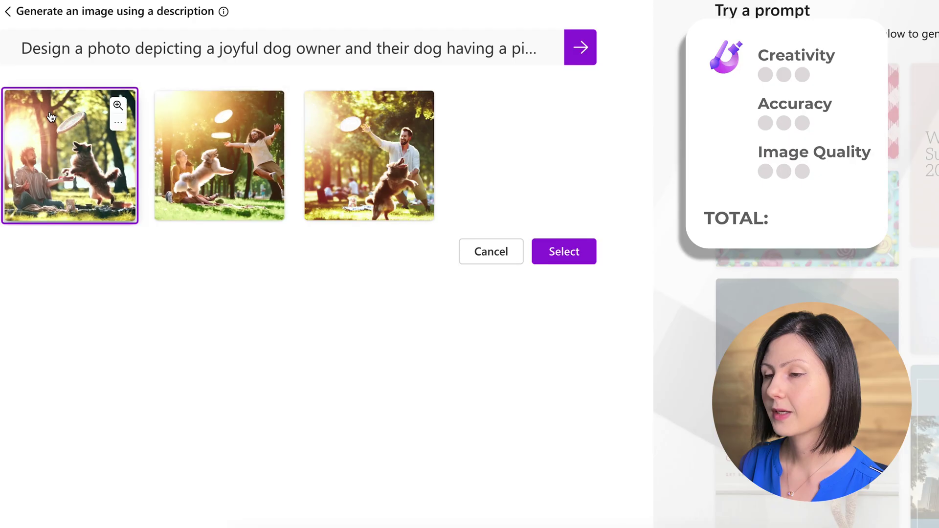
Step: Enlarge Designer's first, second and third dog-and-owner picnic photos in turn
left_click(118, 108)
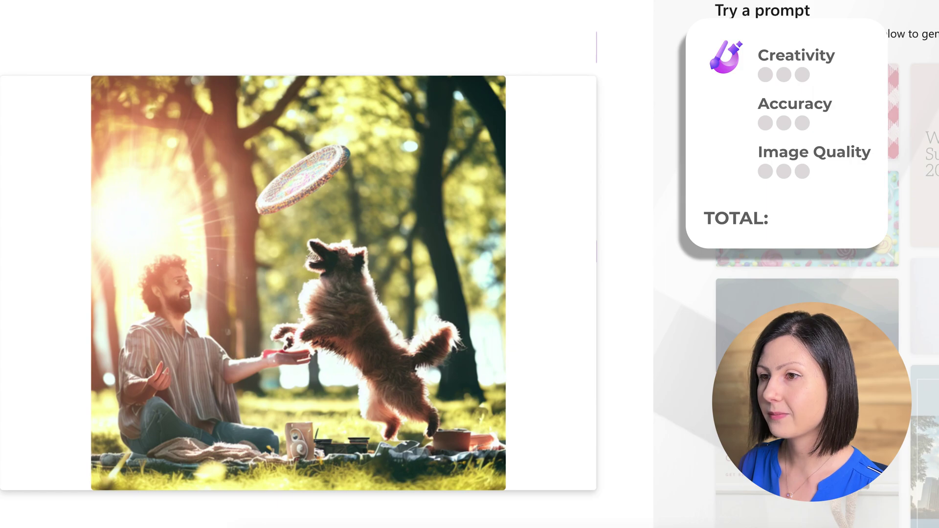
key("Escape")
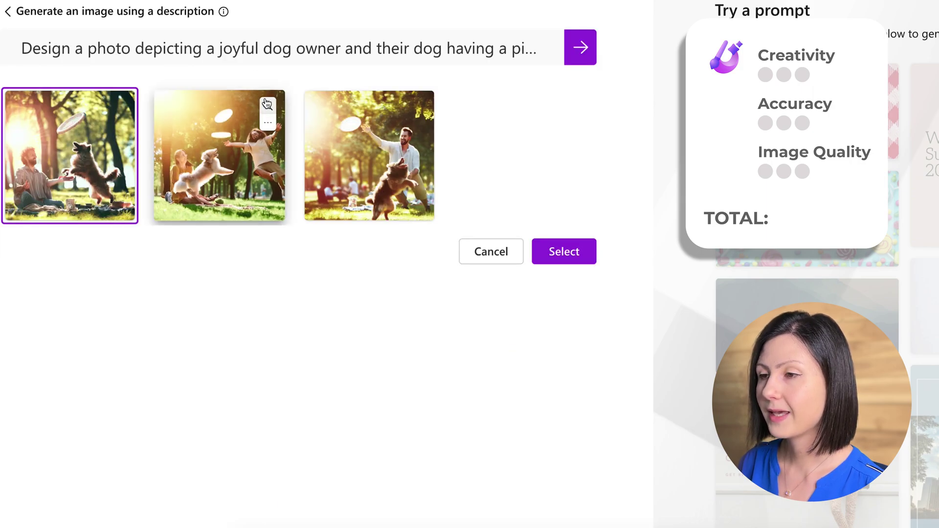
left_click(267, 103)
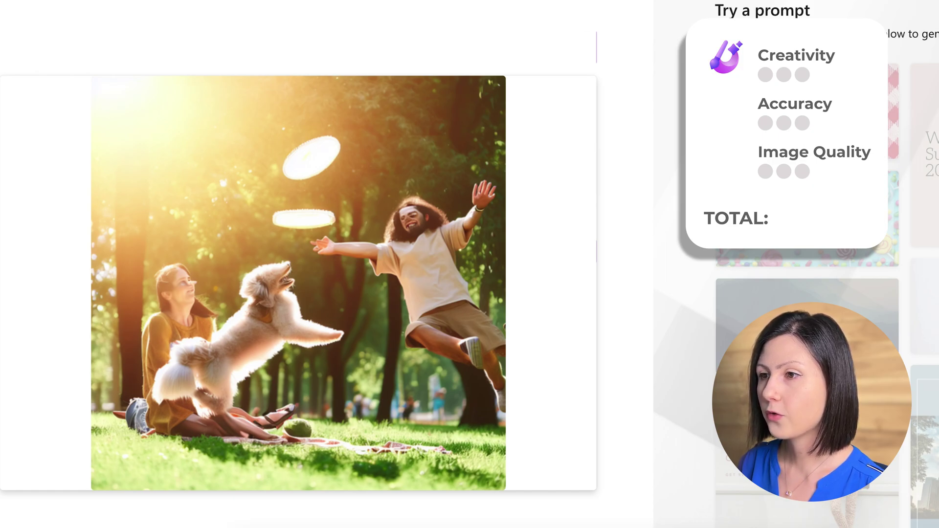
key("Escape")
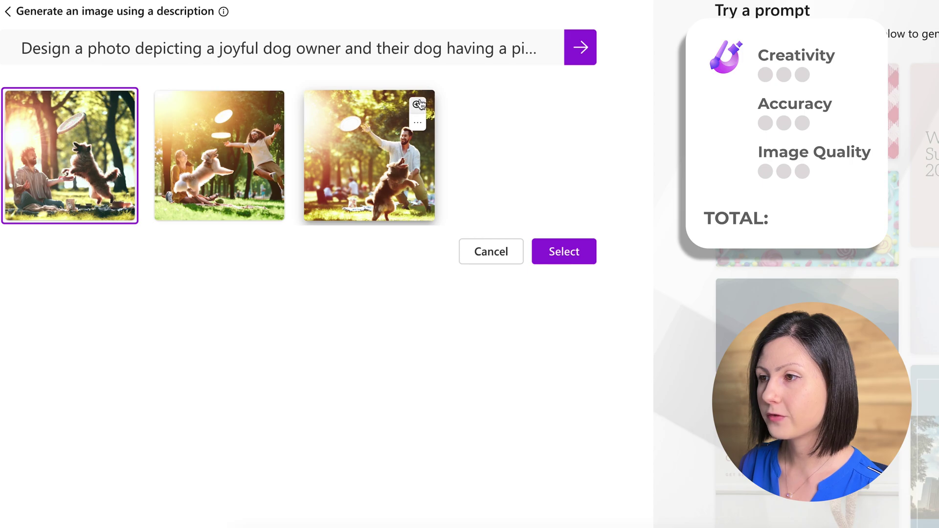
left_click(416, 104)
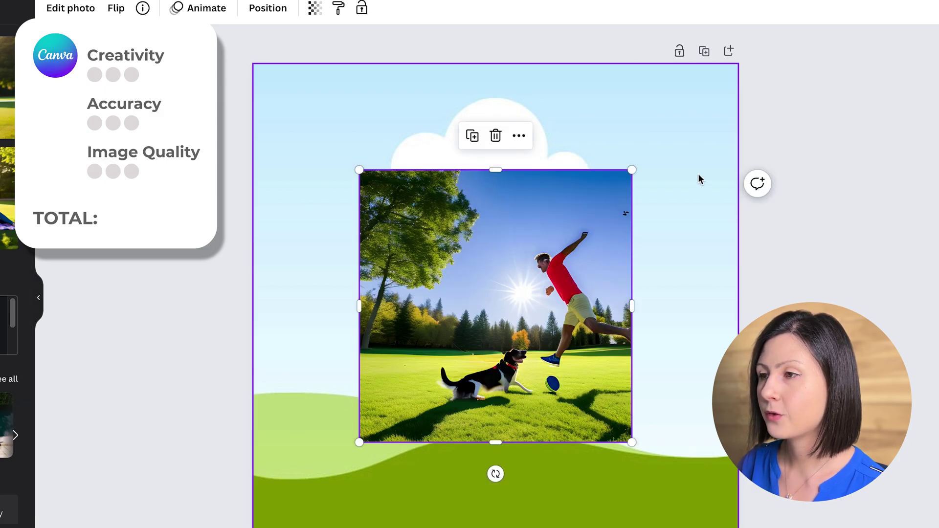
Step: Fill the page with the man-and-dog, red-frisbee, black dog, then dog-and-woman picnic photos
left_click_drag(492, 257, 376, 254)
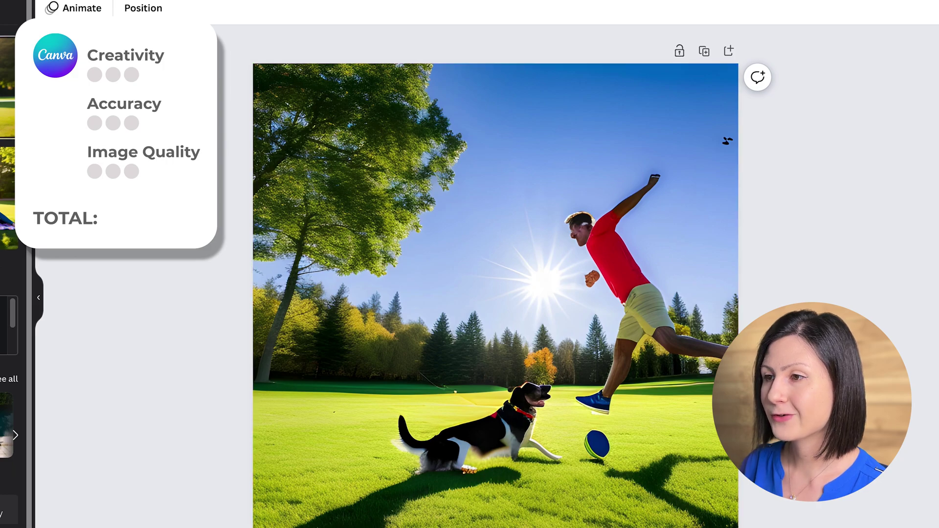
left_click_drag(10, 98, 276, 251)
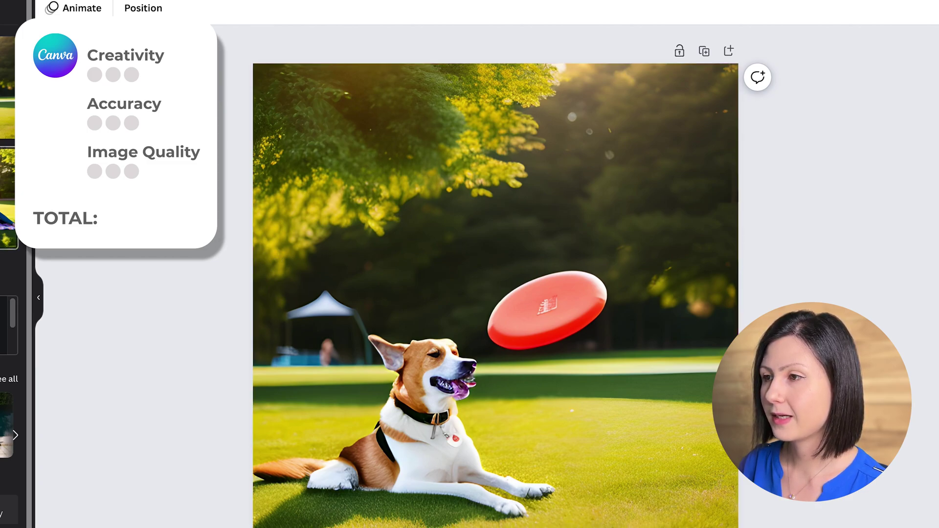
left_click_drag(8, 220, 269, 230)
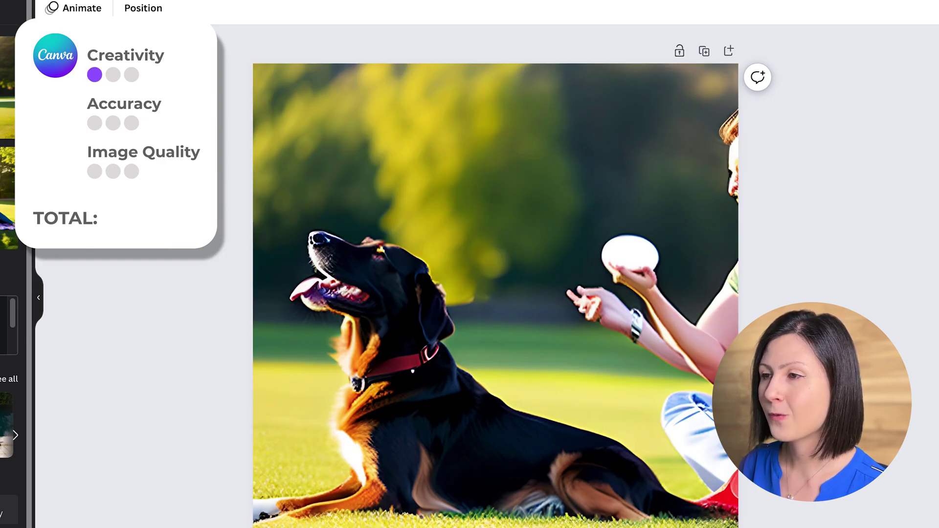
left_click_drag(8, 228, 281, 227)
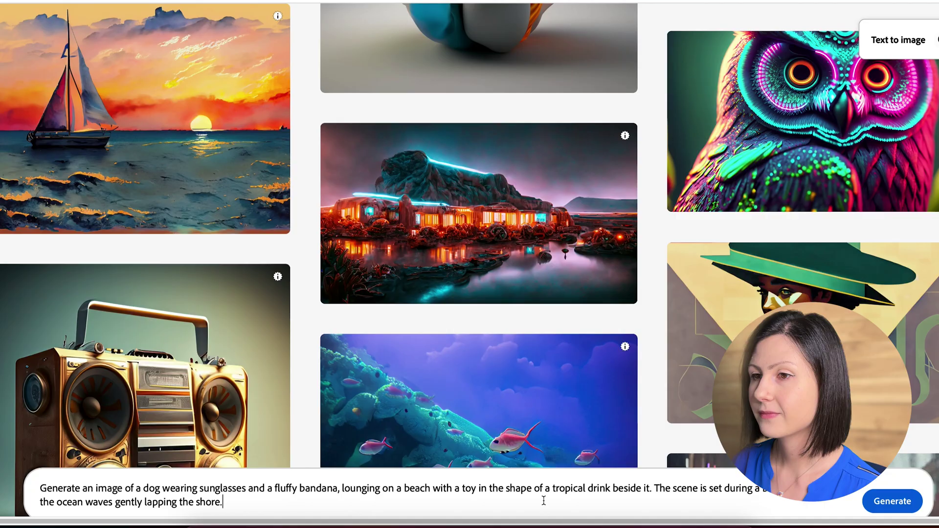
Step: Generate the sunset-beach sunglasses-dog prompt in Firefly, Designer and Canva, using Canva's Photo style
left_click(892, 501)
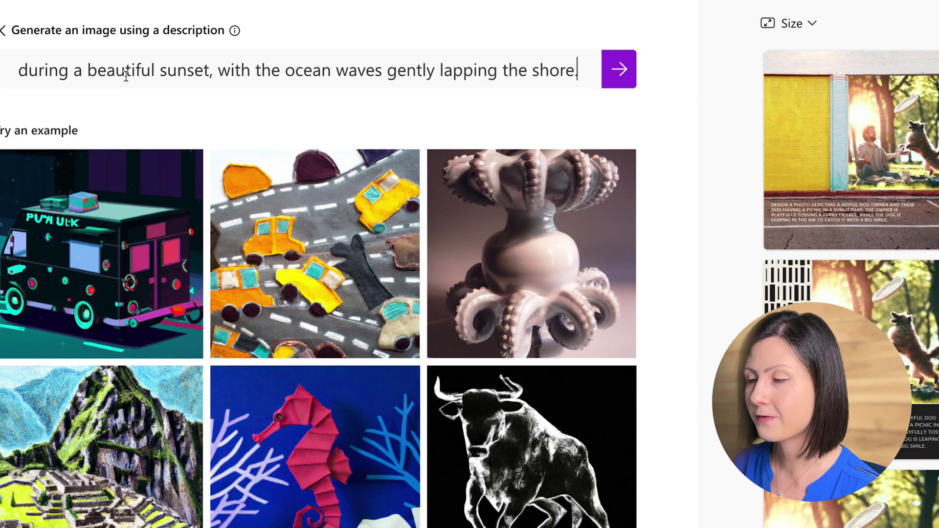
left_click(620, 68)
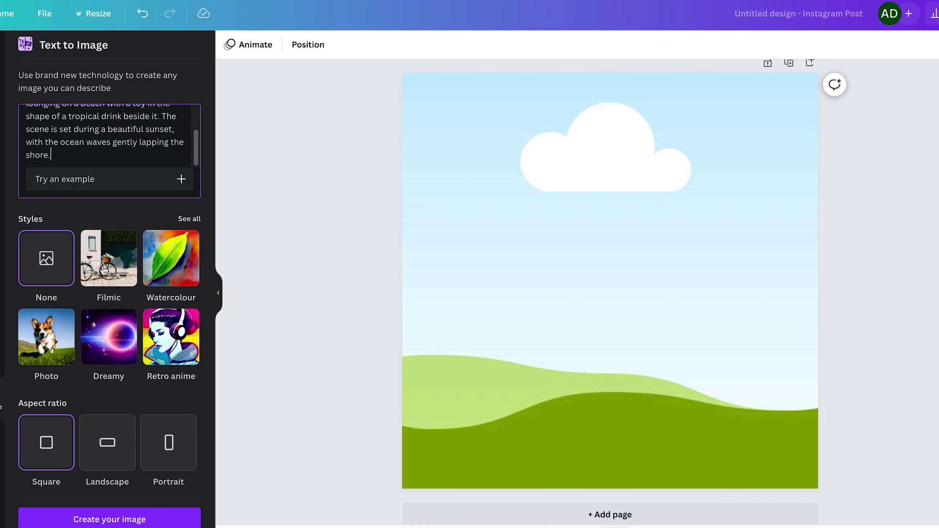
left_click(40, 330)
left_click(105, 521)
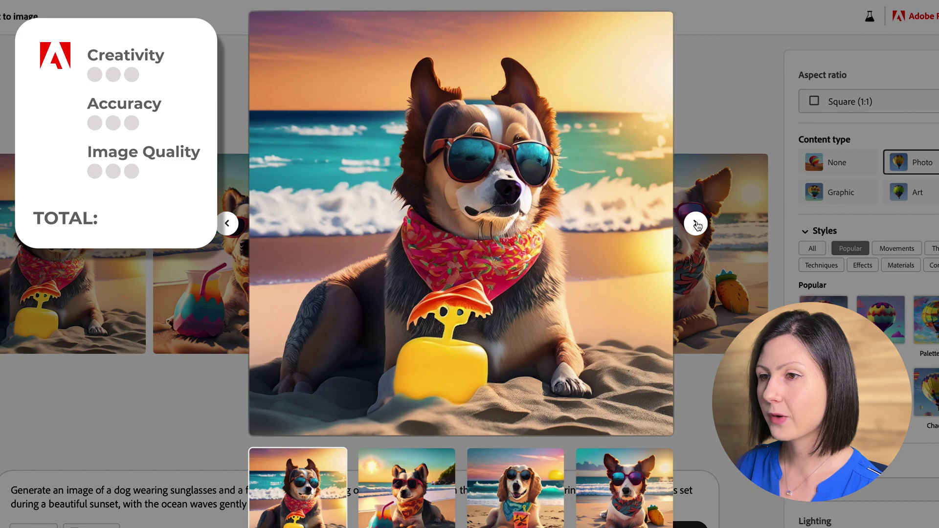
Step: Advance Firefly's viewer from the first to the fourth beach-dog image
left_click(696, 224)
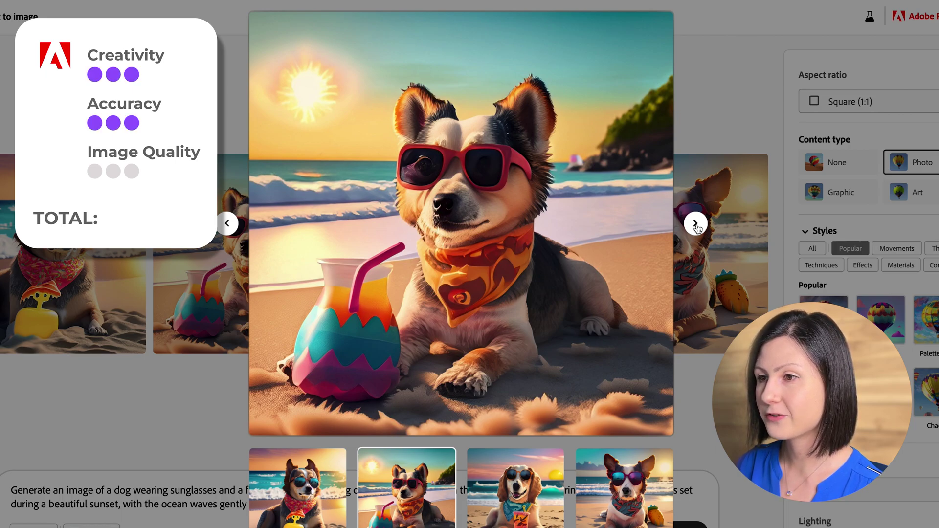
left_click(696, 226)
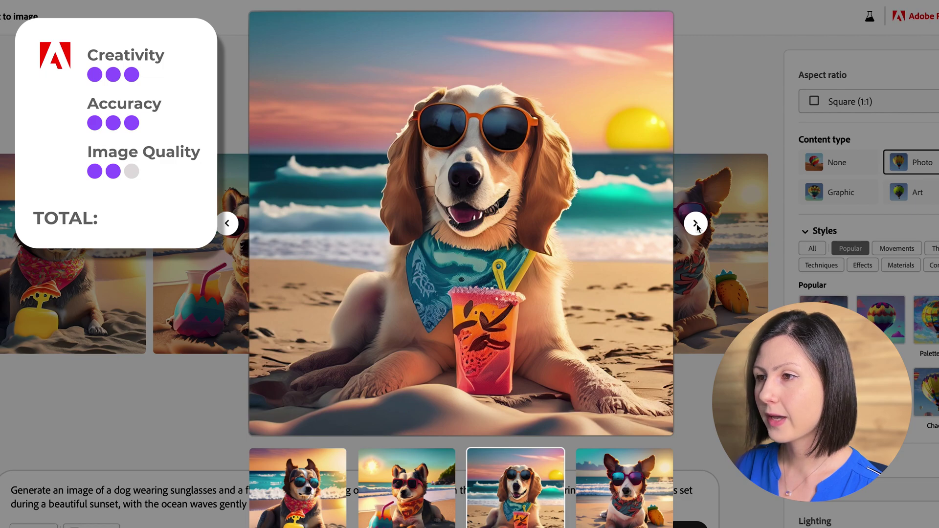
left_click(696, 225)
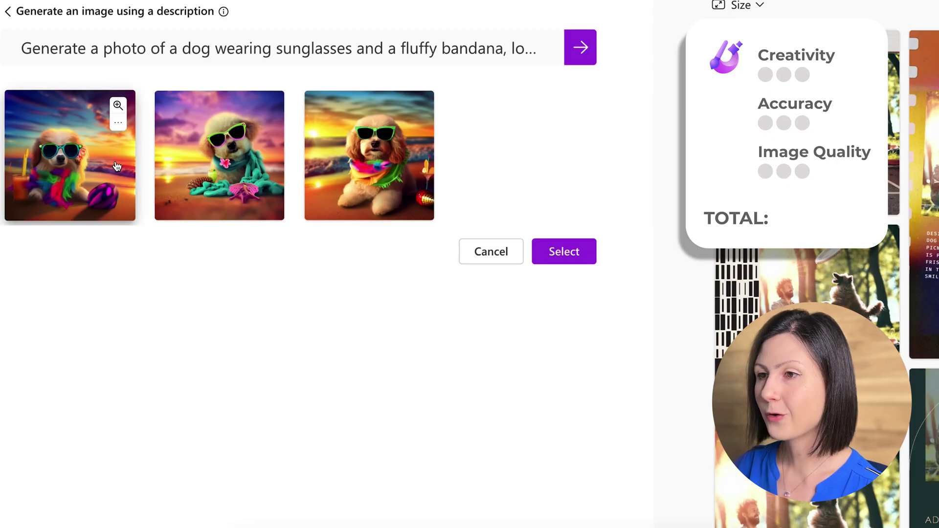
Step: Enlarge and close each of Designer's first three beach-dog results
left_click(120, 106)
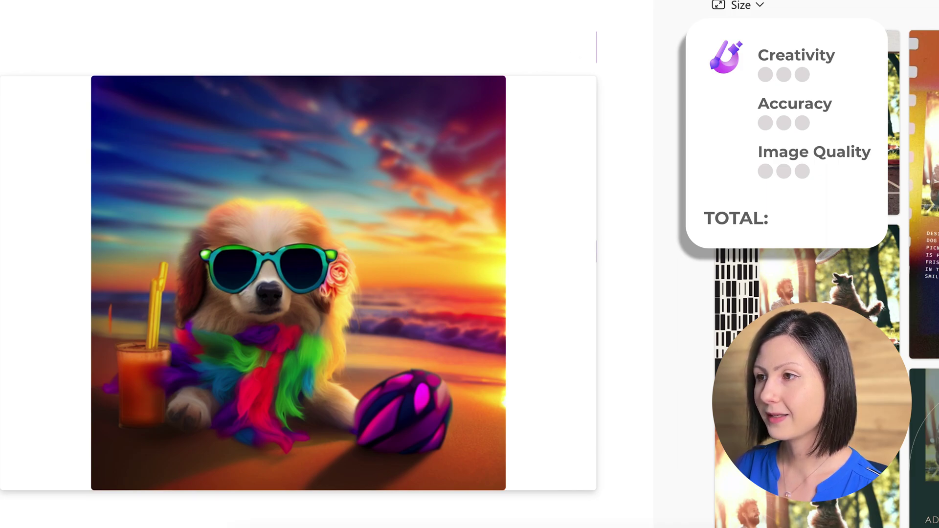
key("Escape")
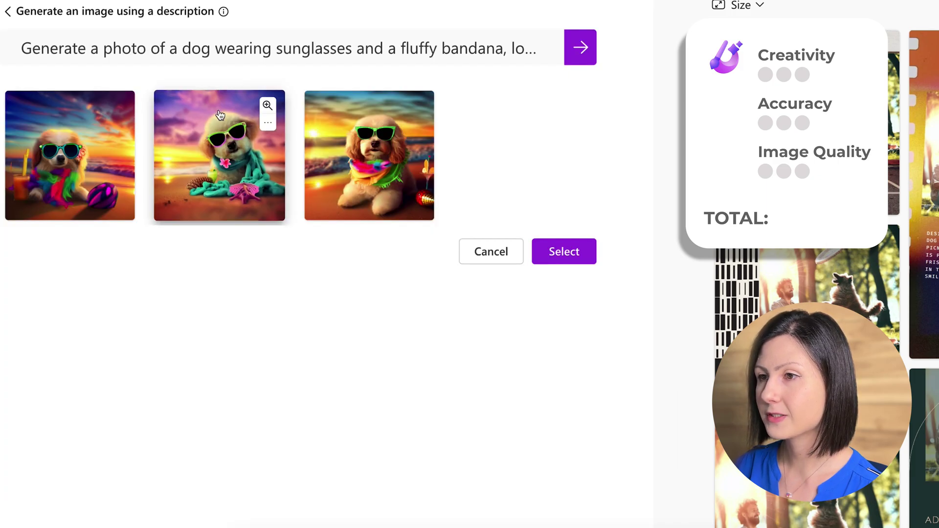
left_click(267, 107)
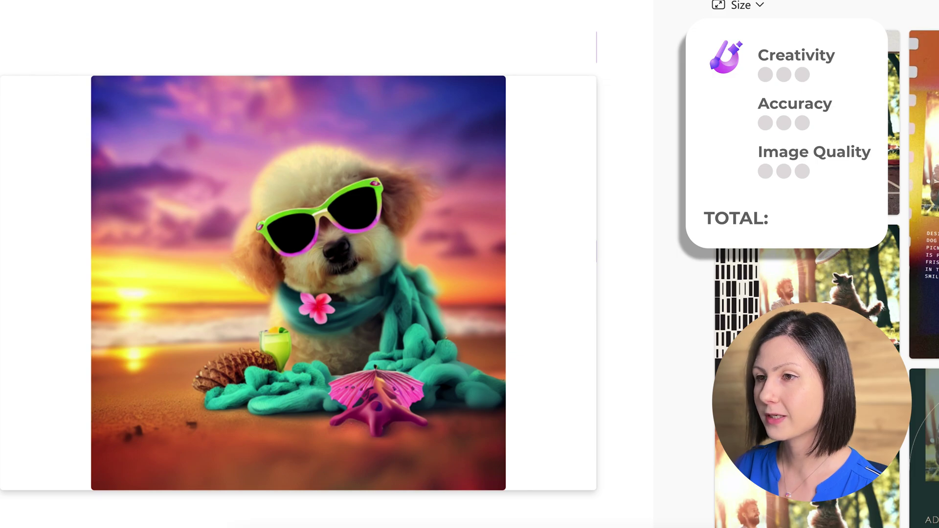
key("Escape")
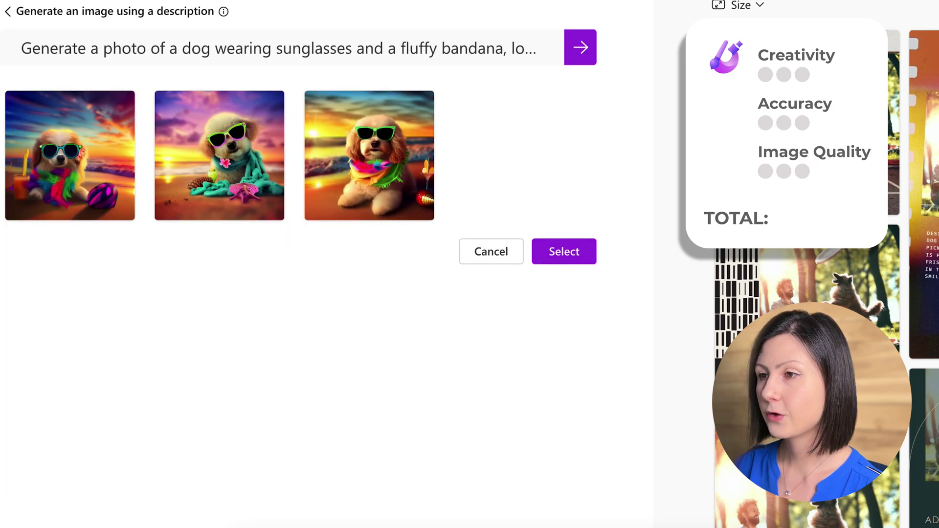
left_click(414, 106)
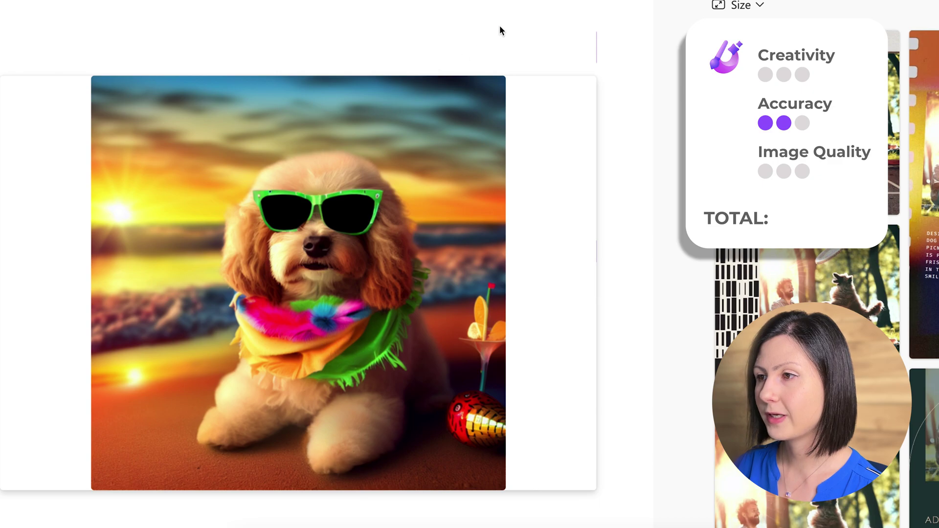
key("Escape")
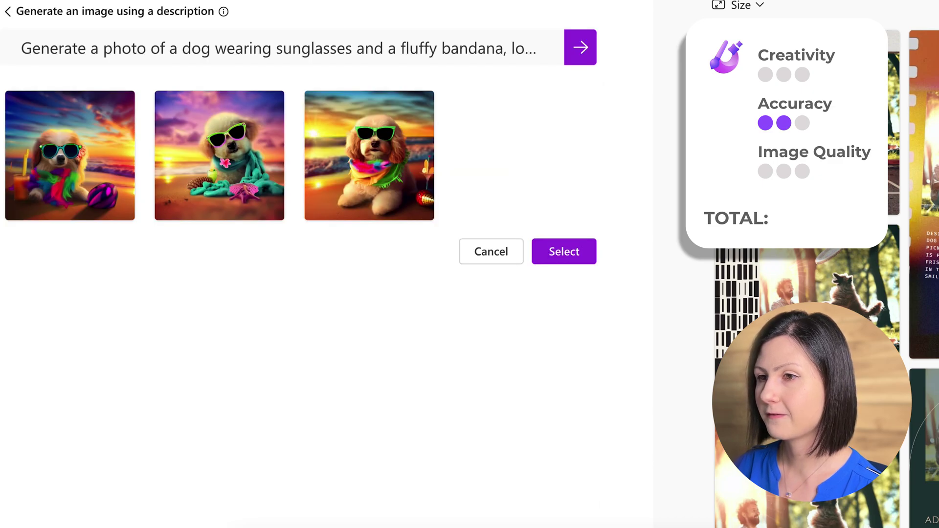
Step: Enlarge each image of the second beach-dog batch, ending on the third
left_click(518, 155)
key("Escape")
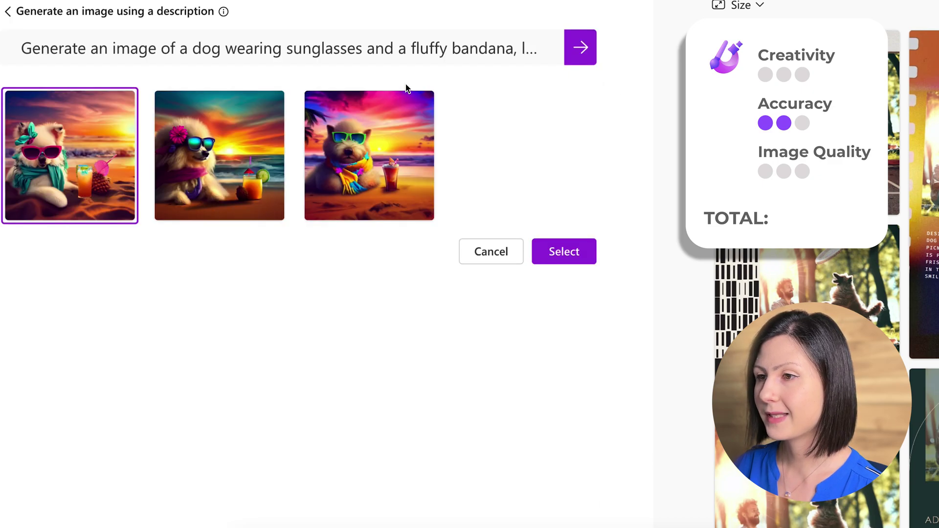
left_click(267, 105)
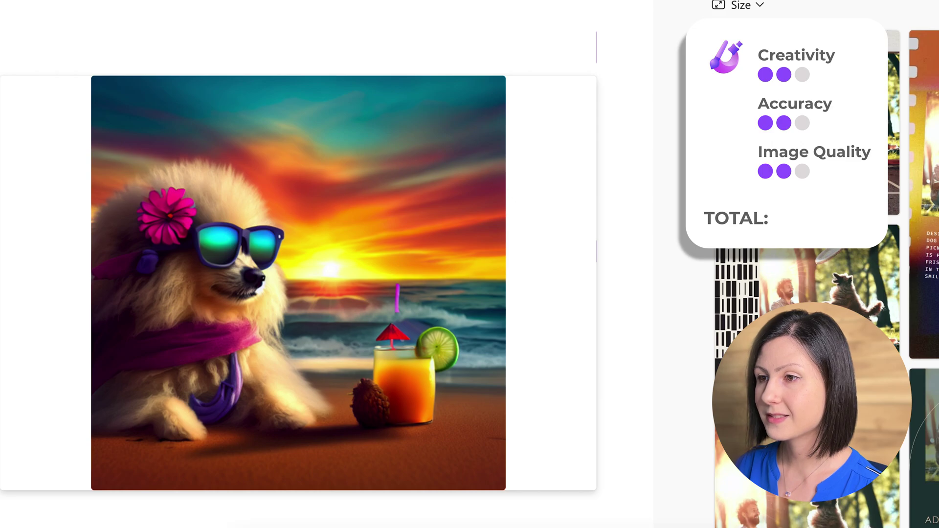
key("Escape")
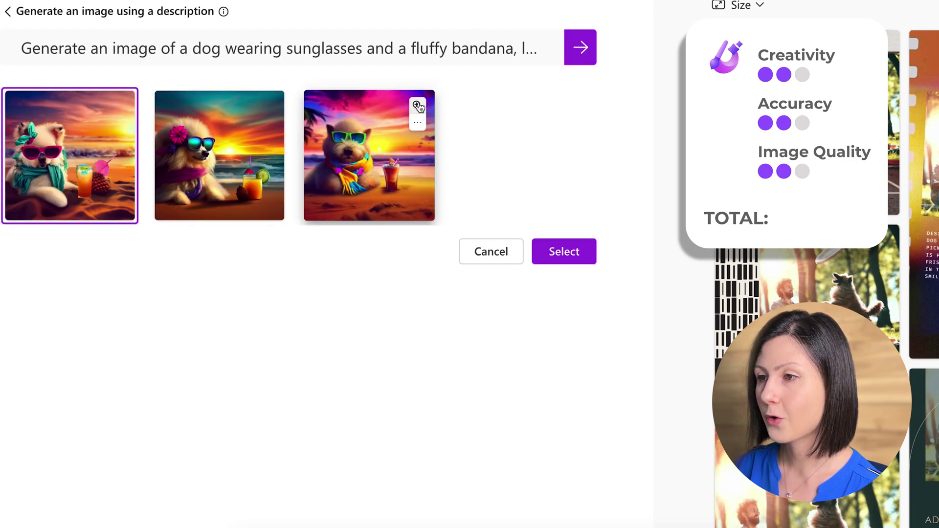
left_click(419, 107)
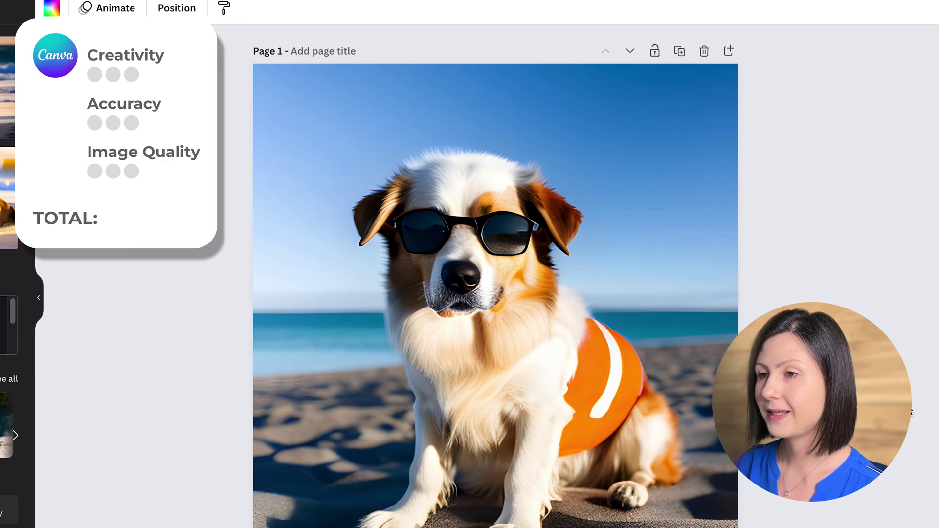
scroll(911, 412, "down", 3)
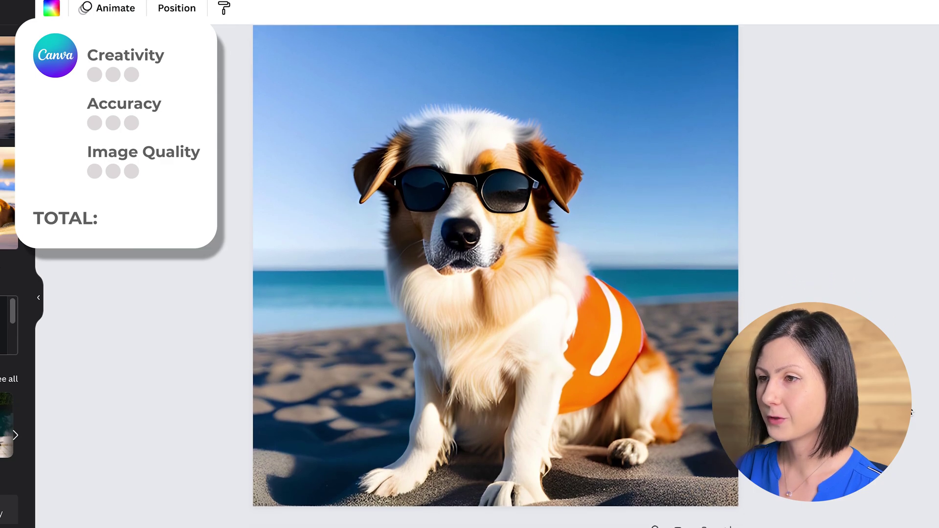
Step: Scroll through the design's beach-dog pages and duplicate the silhouette dog page
scroll(911, 412, "down", 8)
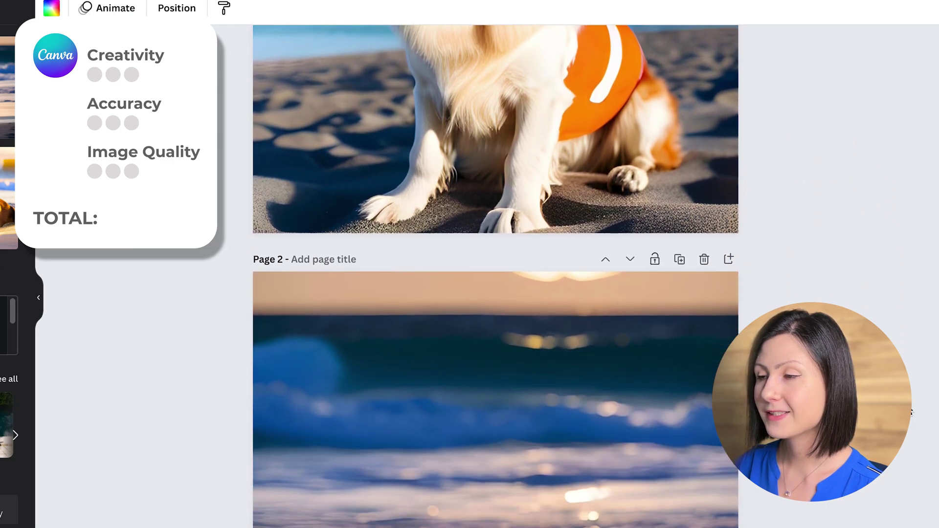
scroll(911, 412, "down", 3)
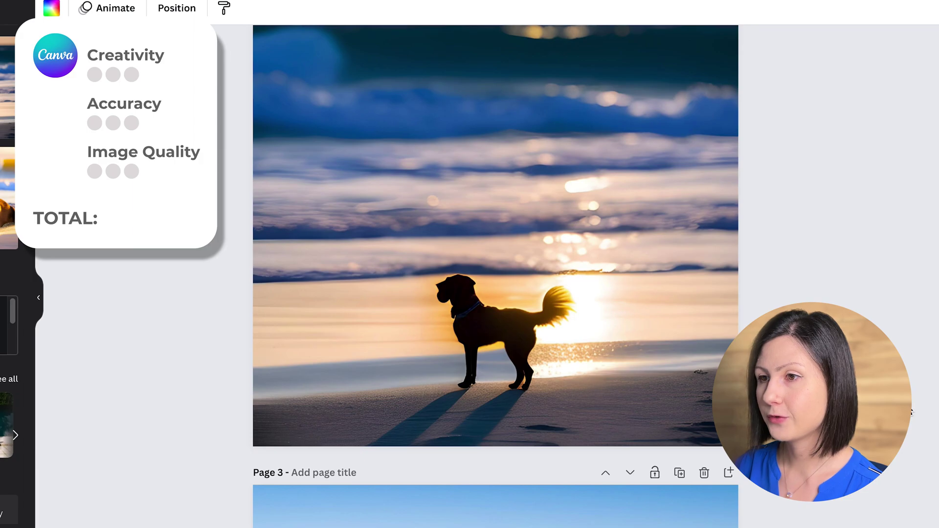
scroll(911, 412, "down", 8)
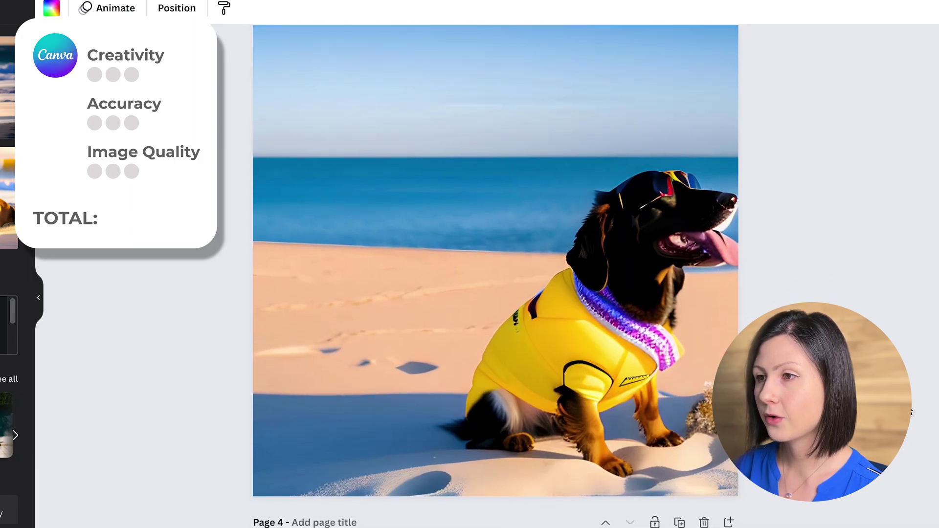
scroll(911, 412, "down", 8)
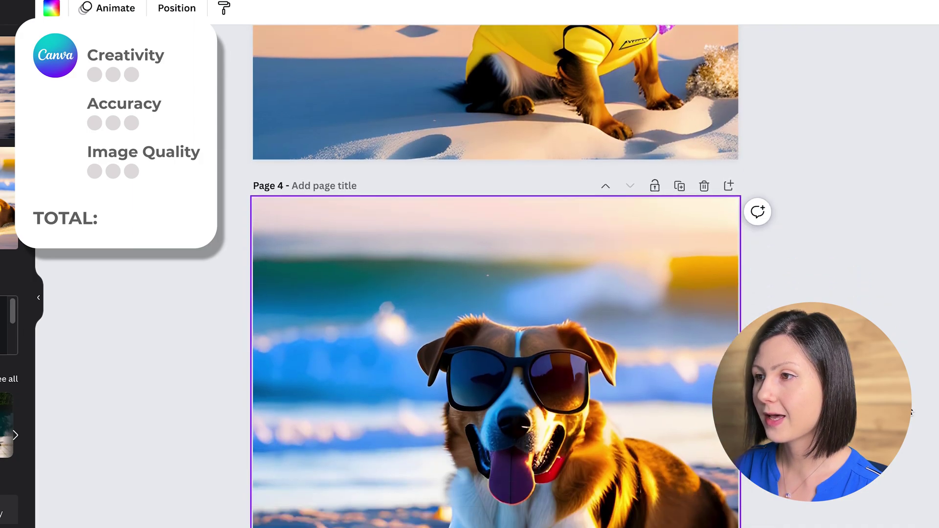
scroll(911, 413, "down", 3)
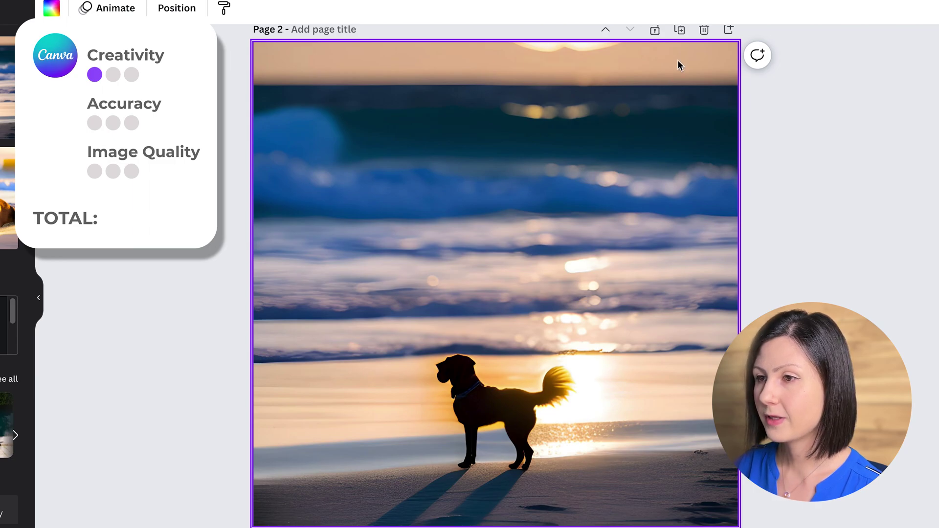
left_click(680, 30)
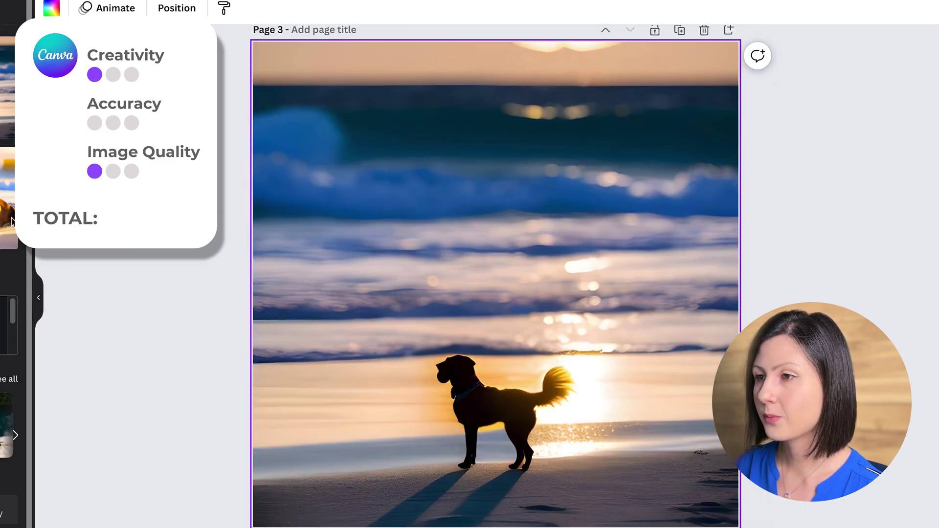